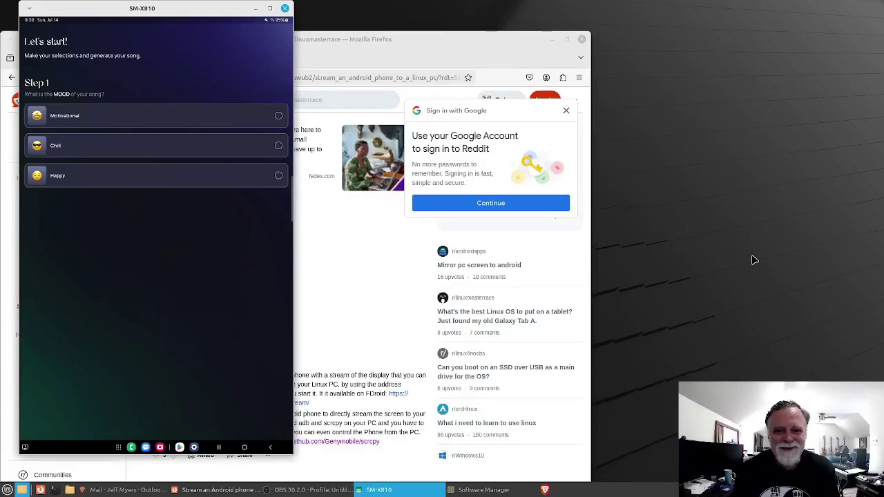
Bring Firefox to the front to clear it, leaving Donna's Step 1 mood screen.
{"action": "left_click", "coordinate": [552, 40]}
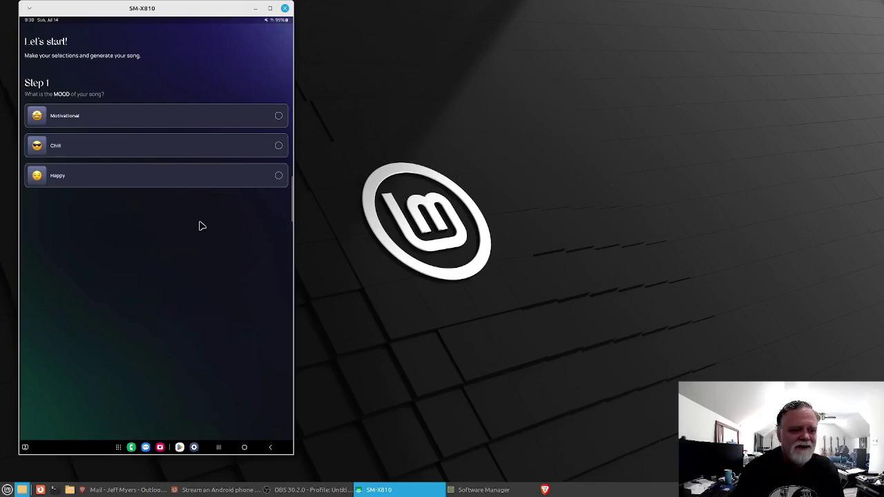
Create an empty desktop file named song.txt and move the SM-X810 mirror aside.
{"action": "right_click", "coordinate": [545, 233]}
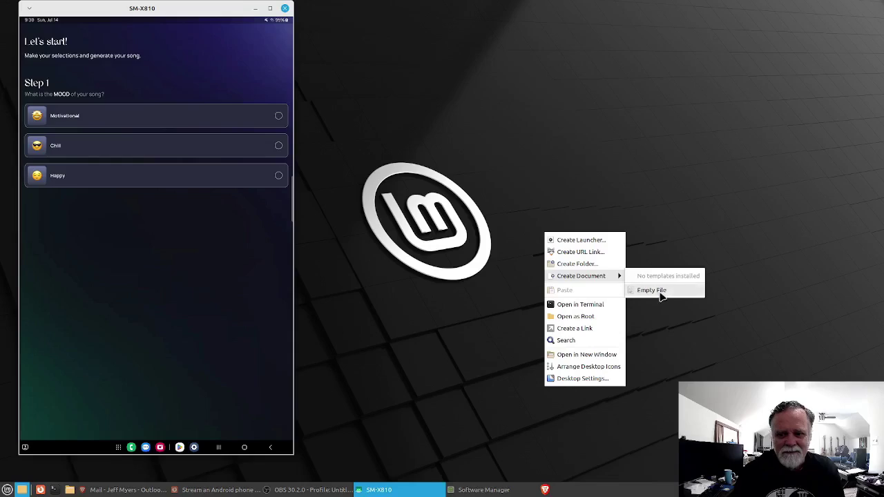
{"action": "left_click", "coordinate": [664, 297]}
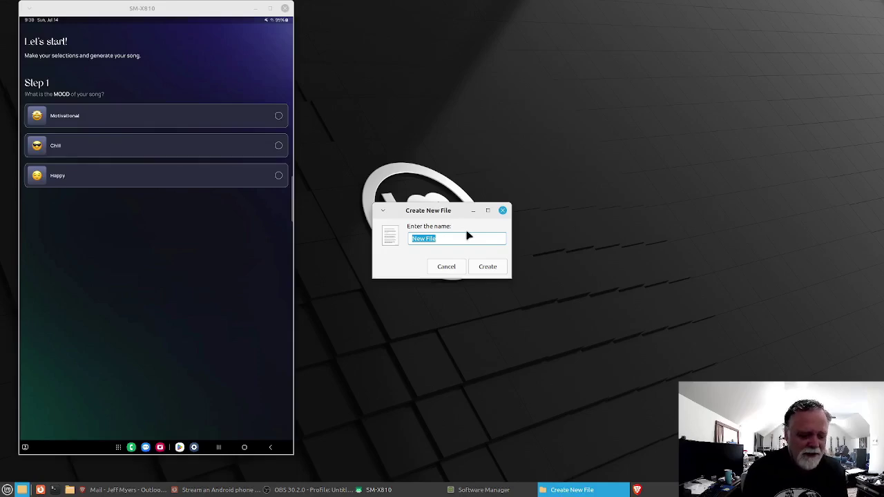
{"action": "type", "text": "song"}
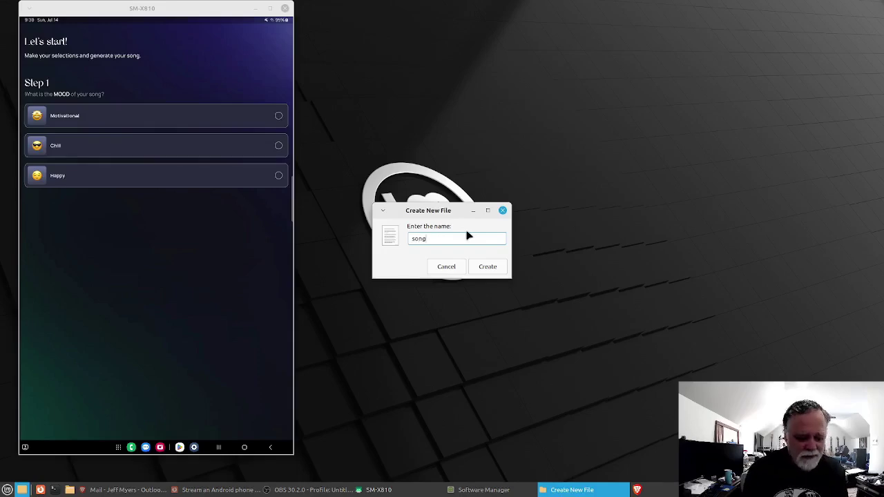
{"action": "type", "text": ".txt"}
{"action": "key", "text": "Return"}
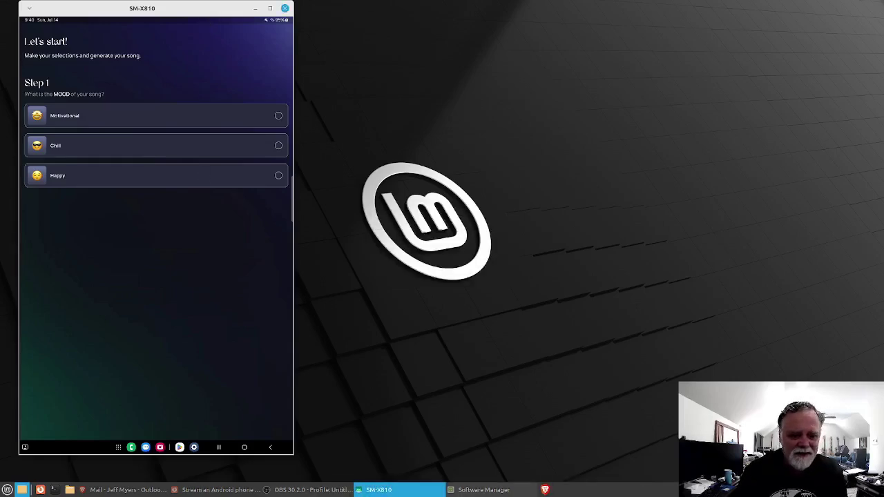
{"action": "mouse_move", "coordinate": [121, 7]}
{"action": "left_mouse_down"}
{"action": "mouse_move", "coordinate": [288, 5]}
{"action": "mouse_move", "coordinate": [206, 4]}
{"action": "left_mouse_up"}
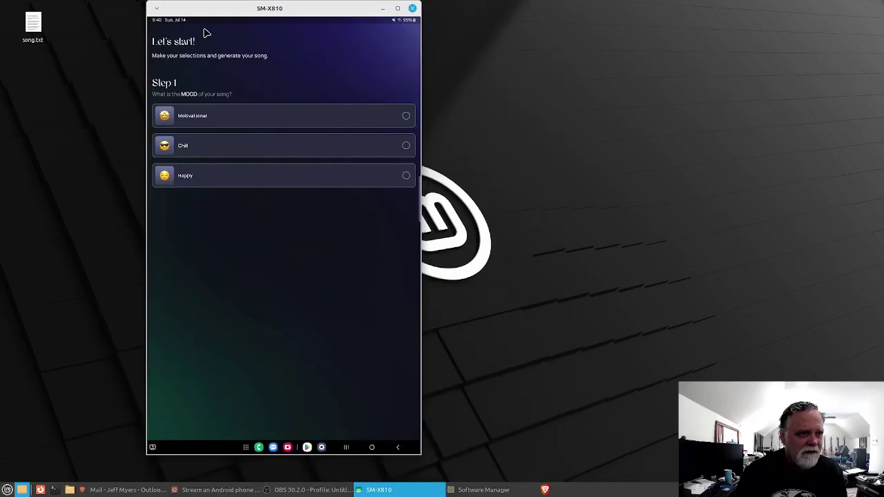
Open song.txt in Xed, reposition its window, and add a [Verse 1] line above [Chorus].
{"action": "left_click", "coordinate": [33, 26]}
{"action": "mouse_move", "coordinate": [246, 9]}
{"action": "left_mouse_down"}
{"action": "mouse_move", "coordinate": [107, 10]}
{"action": "mouse_move", "coordinate": [115, 12]}
{"action": "left_mouse_up"}
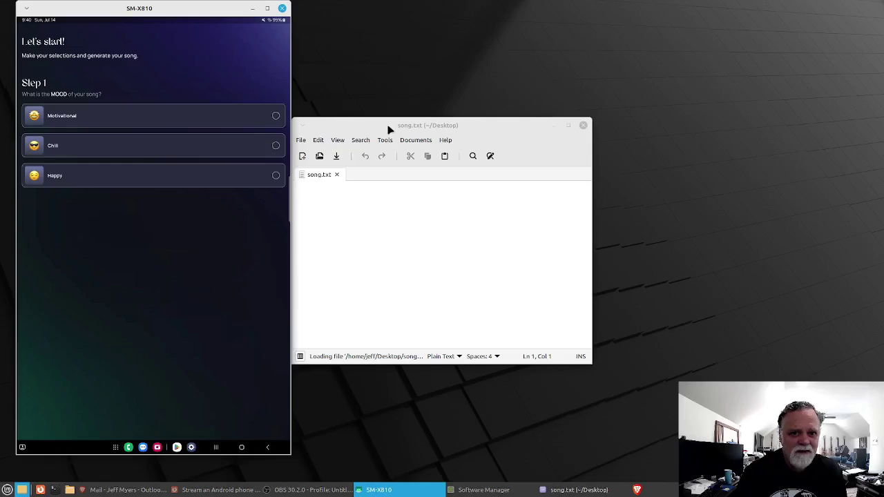
{"action": "left_click_drag", "start_coordinate": [401, 126], "coordinate": [417, 96]}
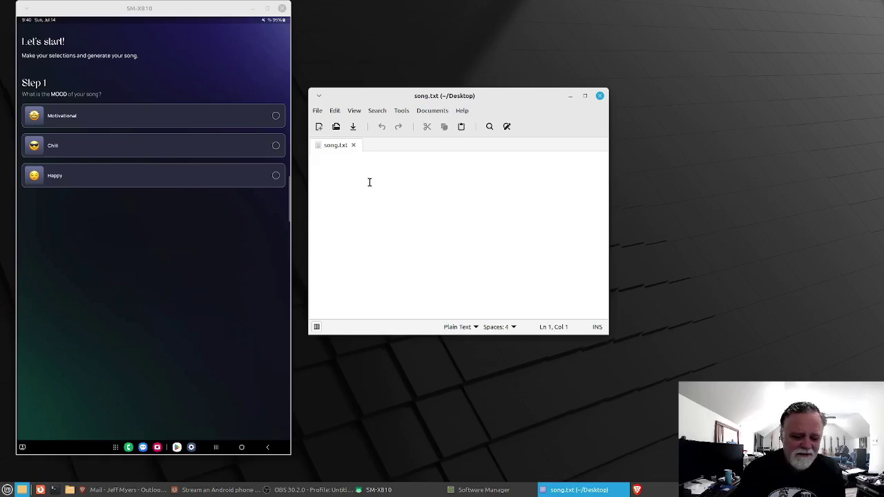
{"action": "type", "text": "["}
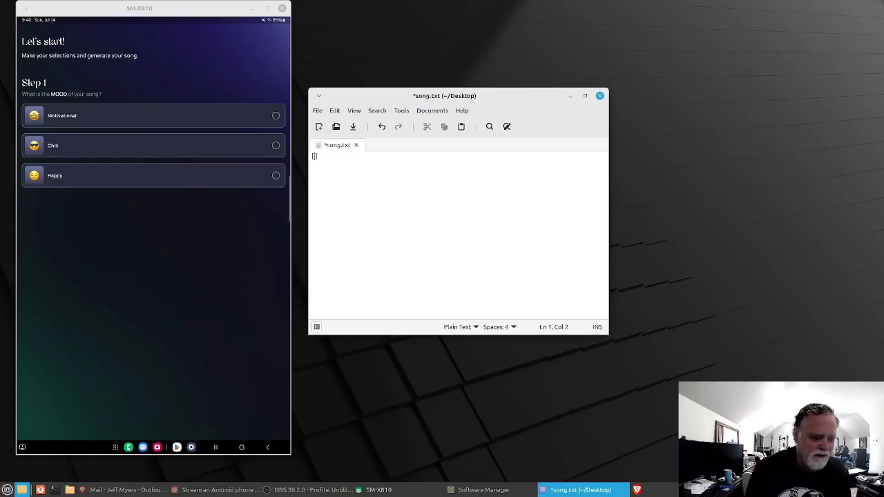
{"action": "type", "text": "Cho"}
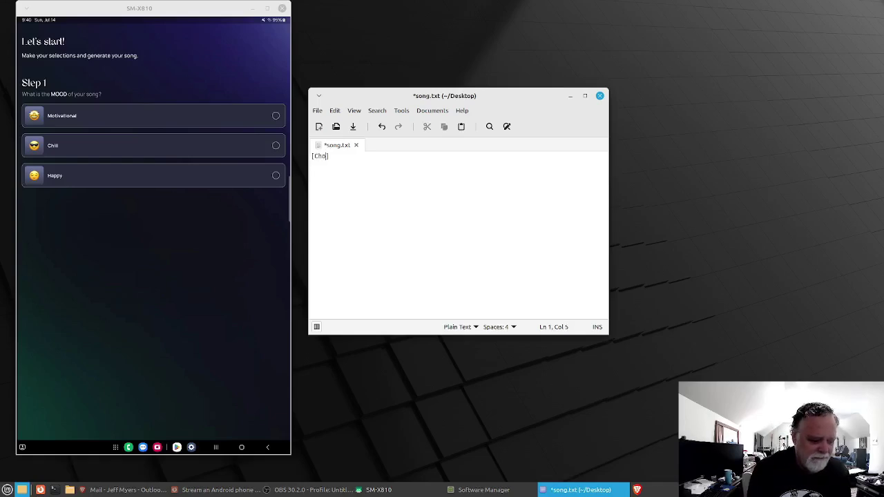
{"action": "type", "text": "rus"}
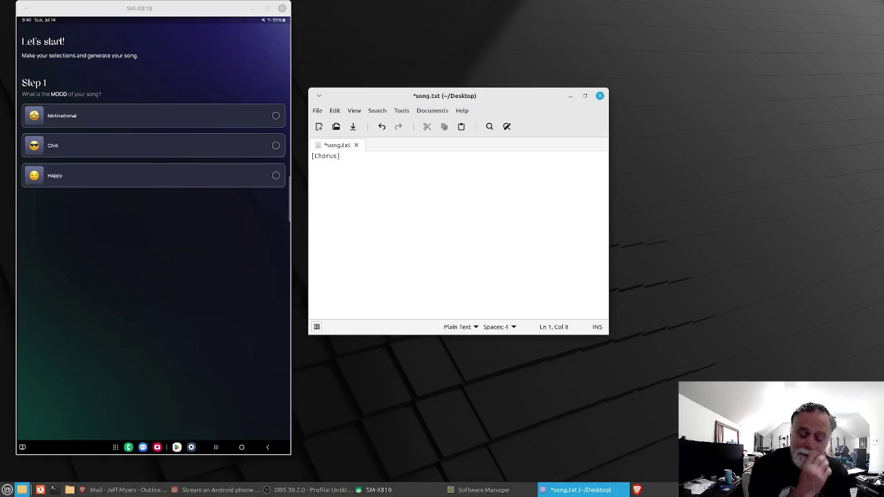
{"action": "key", "text": "Home"}
{"action": "key", "text": "Return"}
{"action": "key", "text": "Up"}
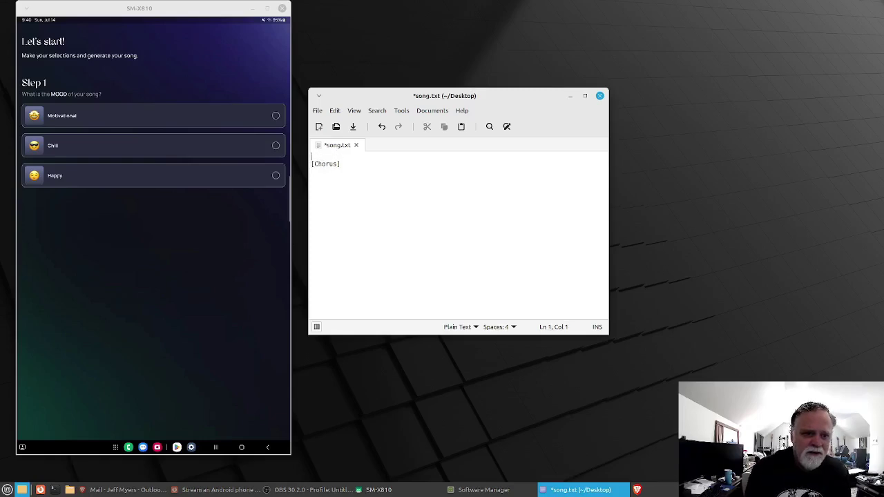
{"action": "type", "text": "["}
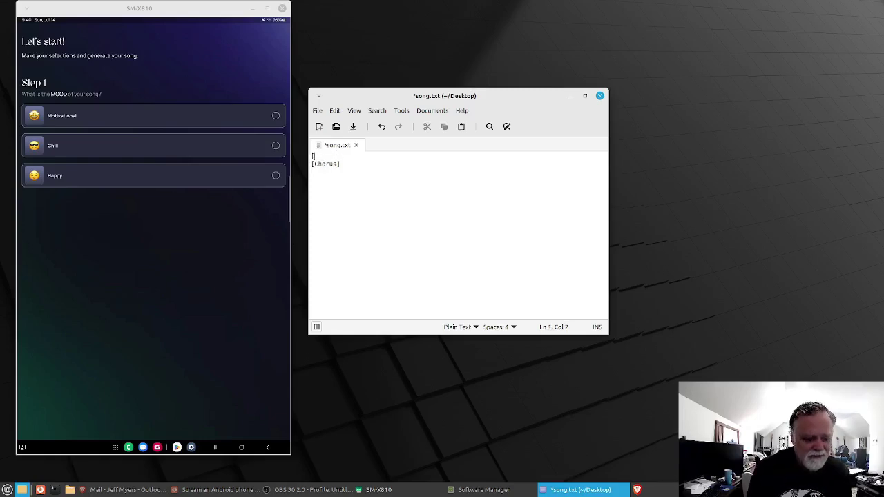
{"action": "type", "text": "Verse "}
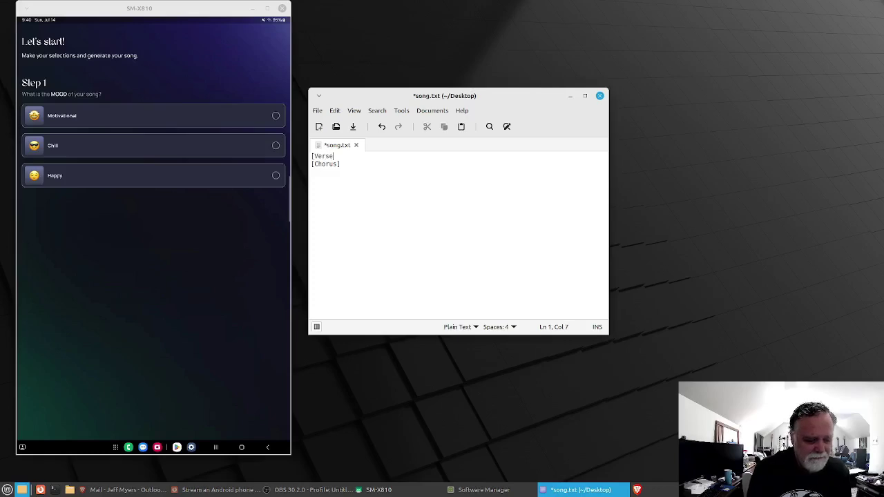
{"action": "type", "text": "1]"}
Copy the [Verse 1] heading below [Chorus] as [Verse 2], with a blank line before it.
{"action": "key", "text": "shift+Home"}
{"action": "key", "text": "ctrl+c"}
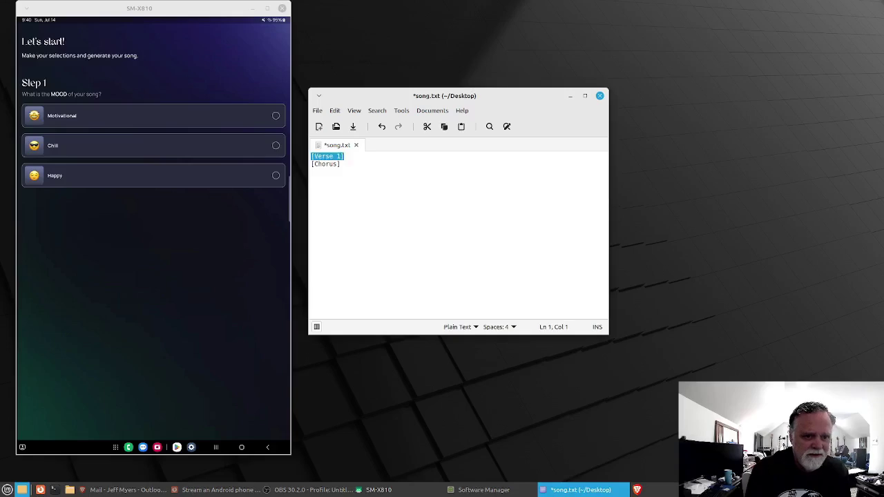
{"action": "key", "text": "Down"}
{"action": "key", "text": "Return"}
{"action": "key", "text": "ctrl+v"}
{"action": "key", "text": "Left"}
{"action": "key", "text": "BackSpace"}
{"action": "type", "text": "2"}
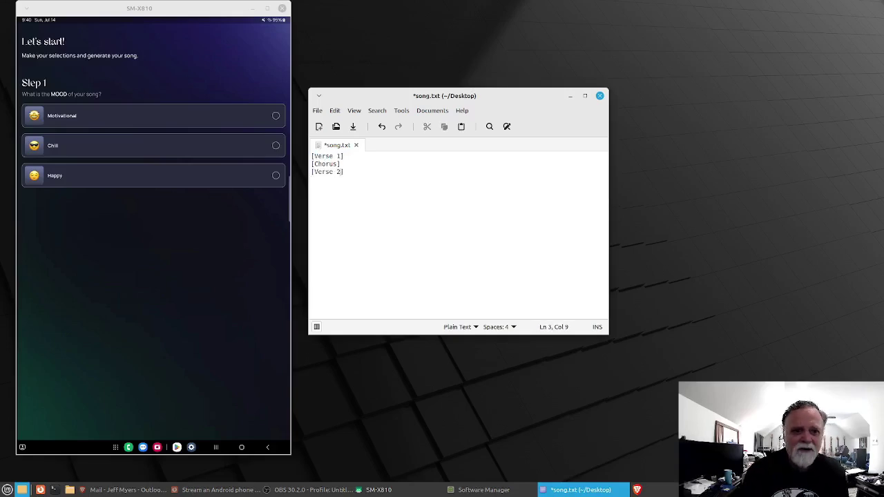
{"action": "key", "text": "Home"}
{"action": "key", "text": "Return"}
{"action": "key", "text": "Up"}
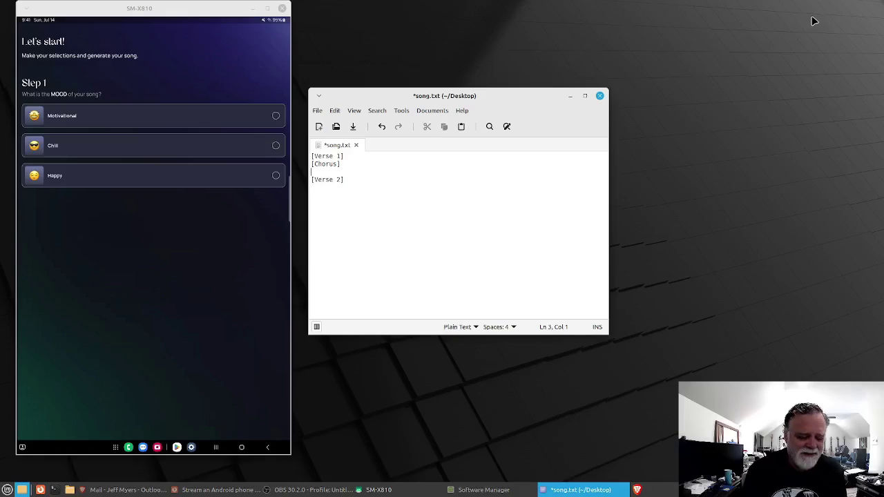
{"action": "type", "text": "anthem"}
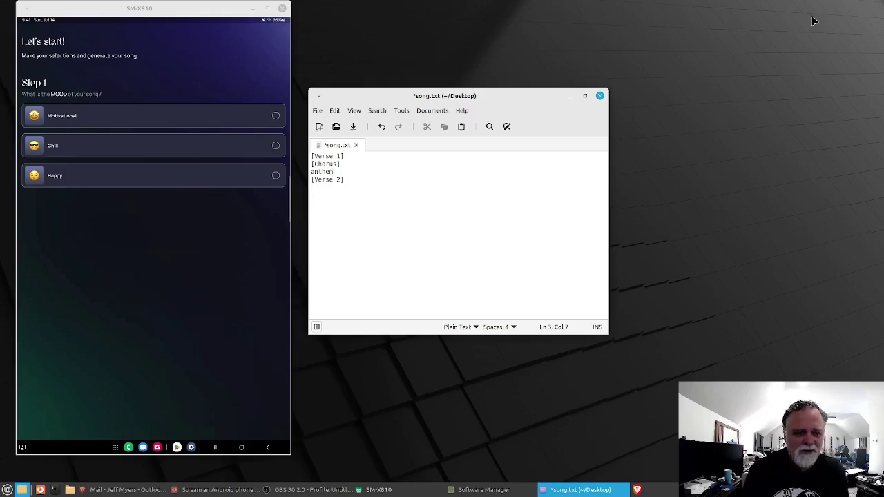
Type the four chorus lines, ending with 'this is my anthem anyway'.
{"action": "key", "text": "Return"}
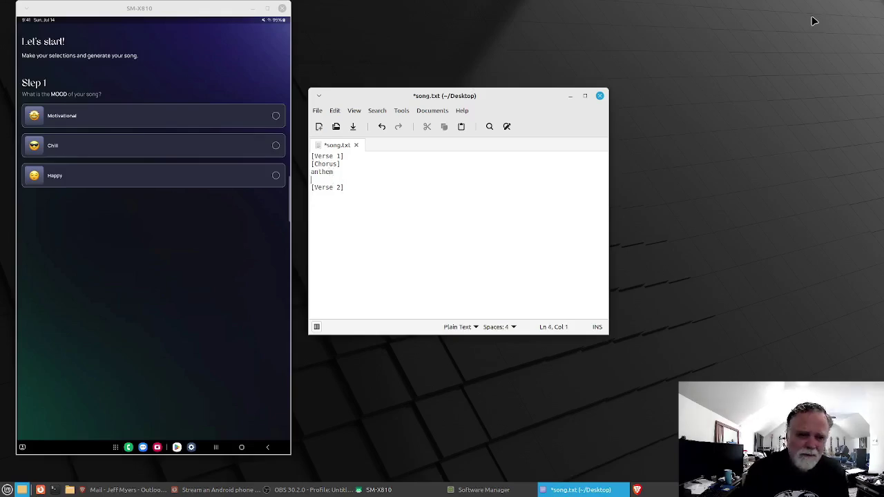
{"action": "type", "text": "song"}
{"action": "key", "text": "Return"}
{"action": "type", "text": "wrong"}
{"action": "key", "text": "Return"}
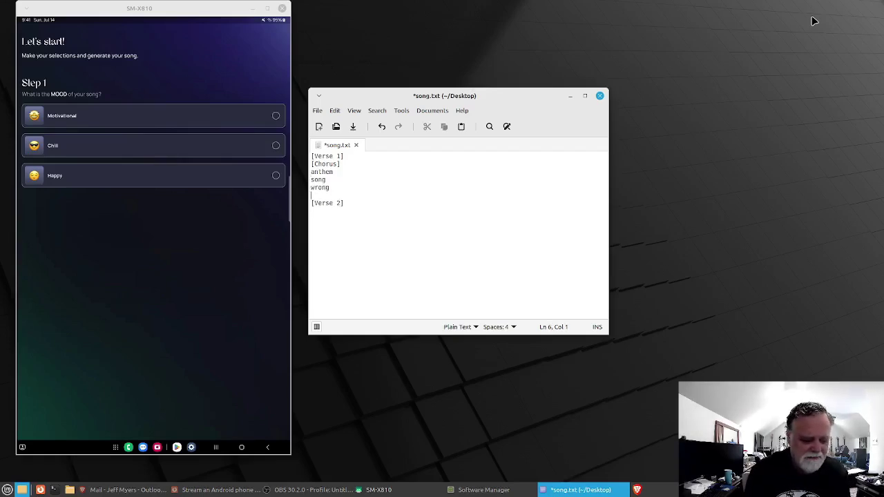
{"action": "type", "text": "today"}
{"action": "key", "text": "Return"}
{"action": "type", "text": "anyway"}
Fix the doubled letter in 'anthem' and tidy the starts of the chorus lines.
{"action": "key", "text": "Up"}
{"action": "key", "text": "Up"}
{"action": "key", "text": "Up"}
{"action": "key", "text": "Home"}
{"action": "type", "text": "this is my a"}
{"action": "key", "text": "BackSpace"}
{"action": "key", "text": "Down"}
{"action": "key", "text": "Home"}
{"action": "type", "text": "I am writing this"}
{"action": "key", "text": "Down"}
{"action": "key", "text": "Home"}
{"action": "type", "text": "even if its"}
{"action": "key", "text": "Down"}
{"action": "key", "text": "Home"}
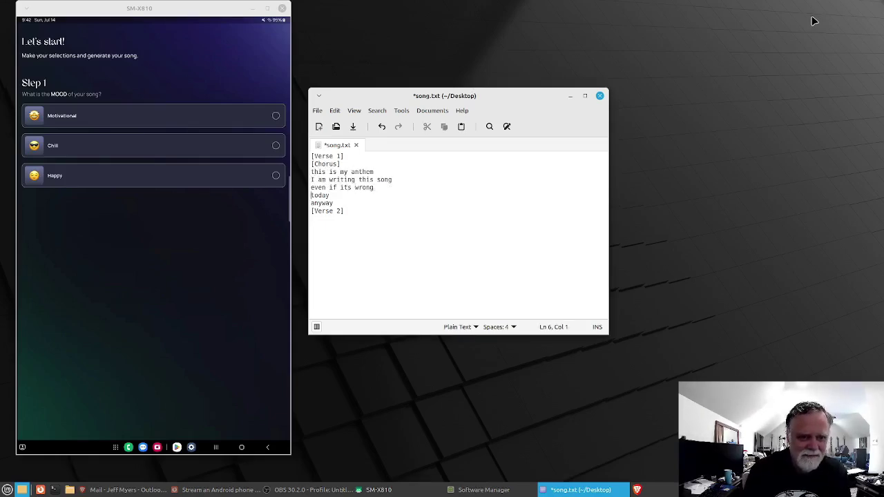
{"action": "type", "text": "i'll do it"}
{"action": "key", "text": "End"}
{"action": "key", "text": "Down"}
{"action": "key", "text": "Home"}
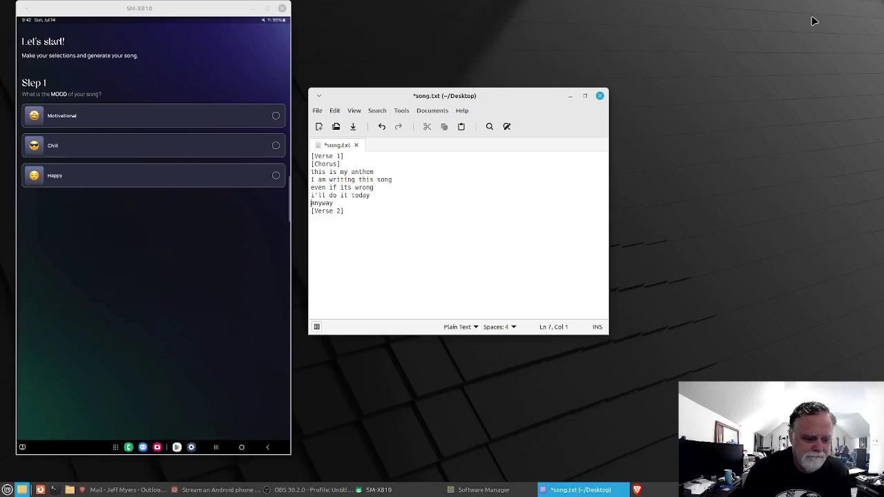
{"action": "type", "text": "this is my "}
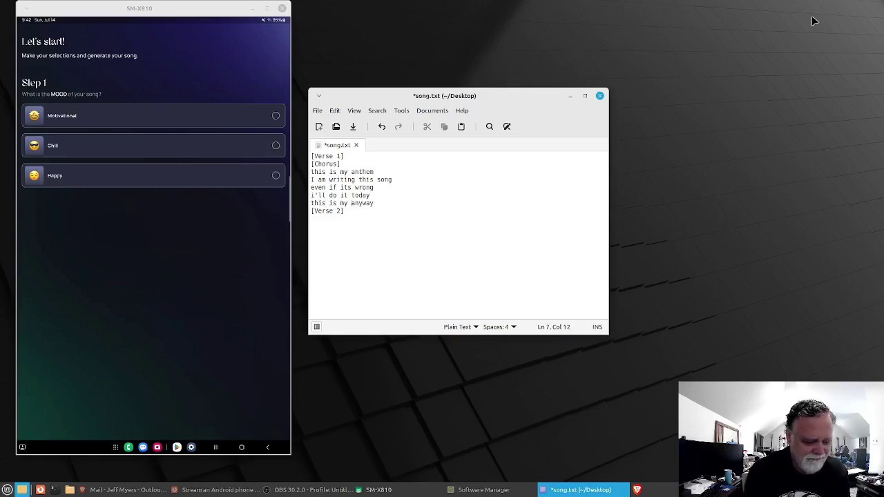
{"action": "type", "text": "anthem"}
Delete the extra 'this is my anthem' line and add a blank line before [Verse 2].
{"action": "key", "text": "Up"}
{"action": "key", "text": "Up"}
{"action": "key", "text": "Up"}
{"action": "key", "text": "shift+Home"}
{"action": "key", "text": "Delete"}
{"action": "key", "text": "Delete"}
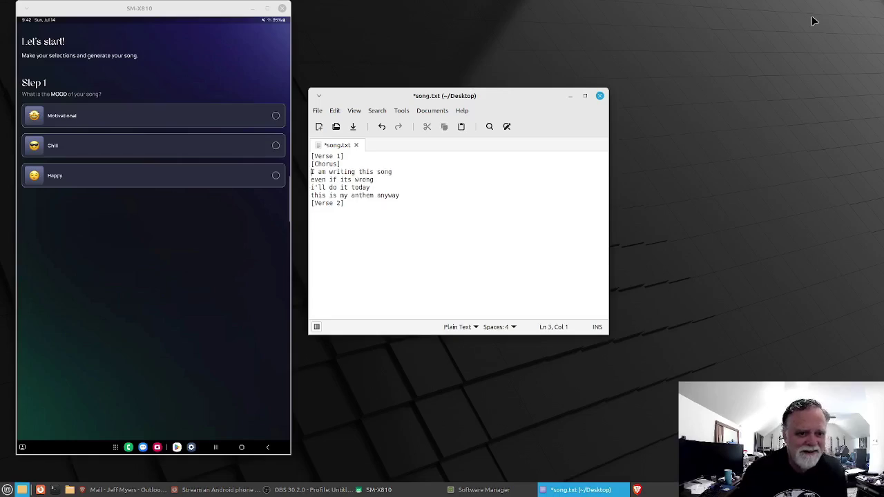
{"action": "key", "text": "Down"}
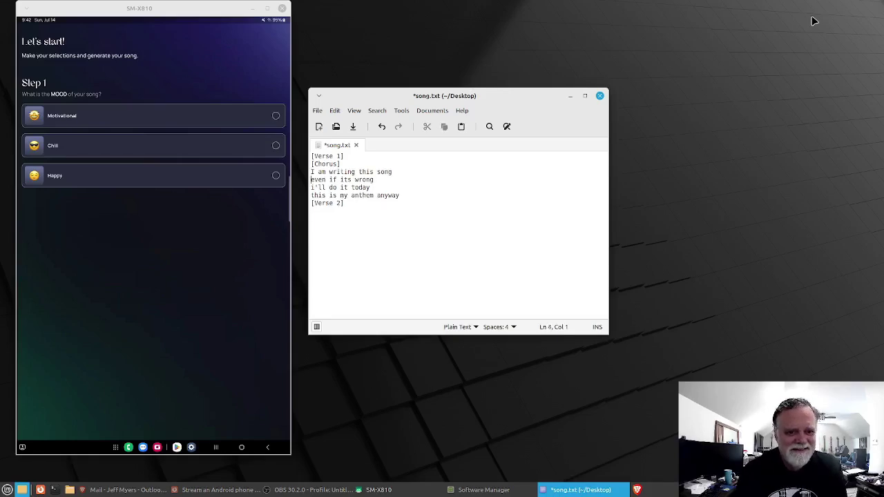
{"action": "key", "text": "Down"}
{"action": "key", "text": "Return"}
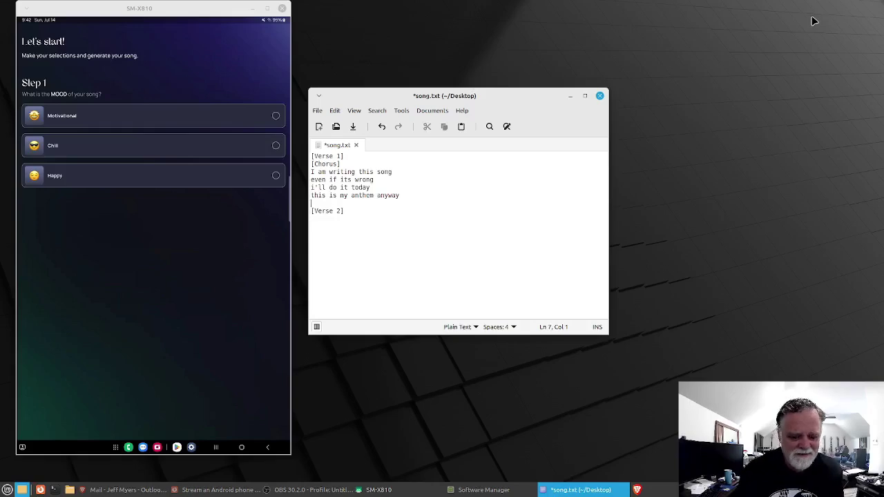
Type the stanza's opening lines from 'I am writing this song', correcting 'belog' to 'belong'.
{"action": "key", "text": "Return"}
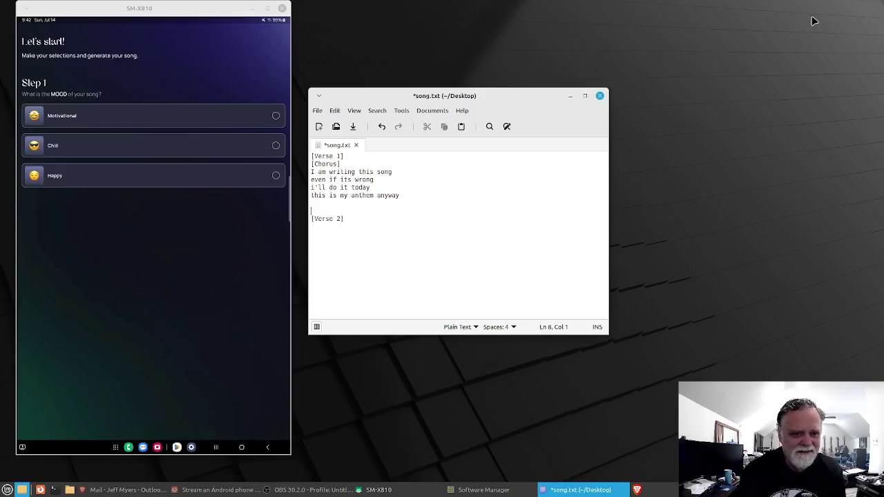
{"action": "type", "text": "I am writi"}
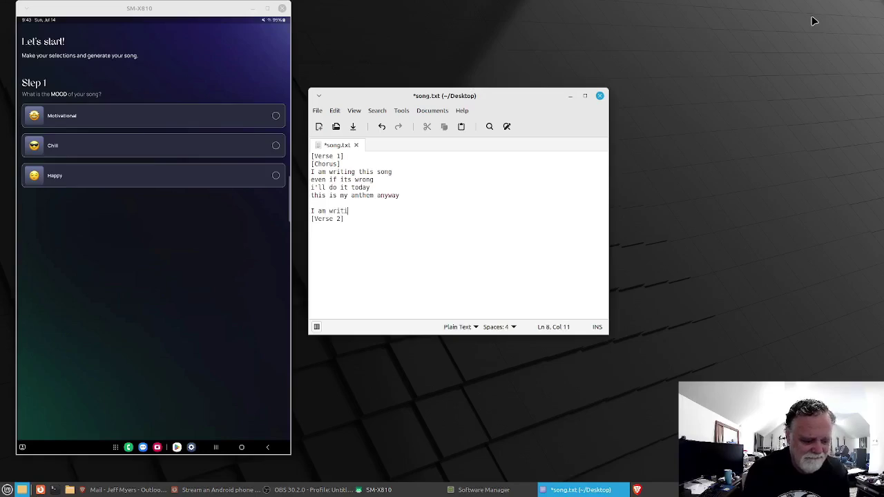
{"action": "type", "text": "ng this son"}
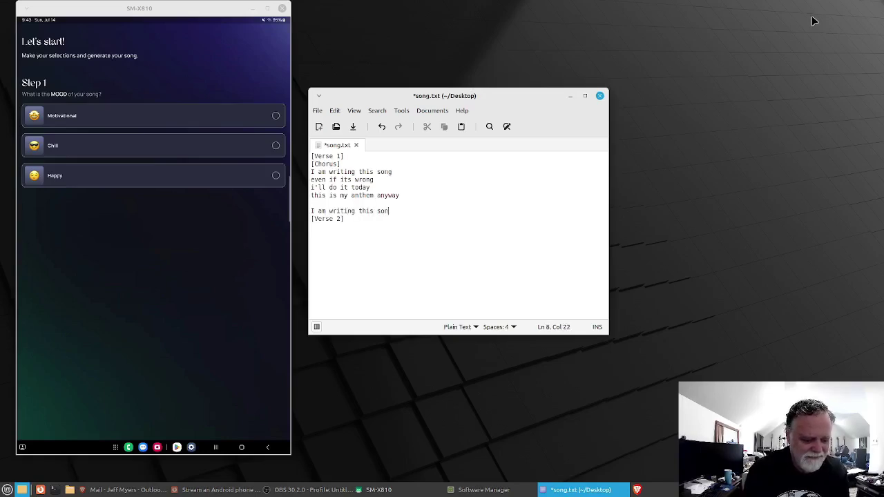
{"action": "type", "text": "g"}
{"action": "key", "text": "Return"}
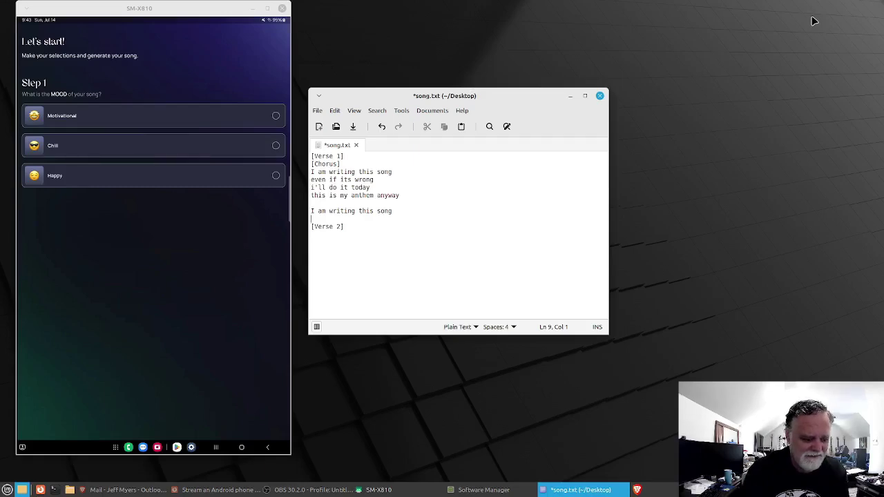
{"action": "type", "text": "so I can be"}
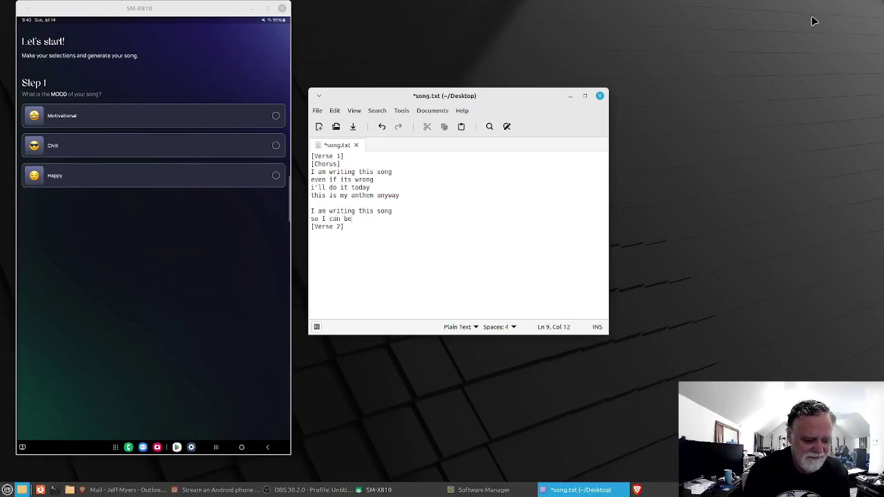
{"action": "type", "text": "log"}
{"action": "key", "text": "Return"}
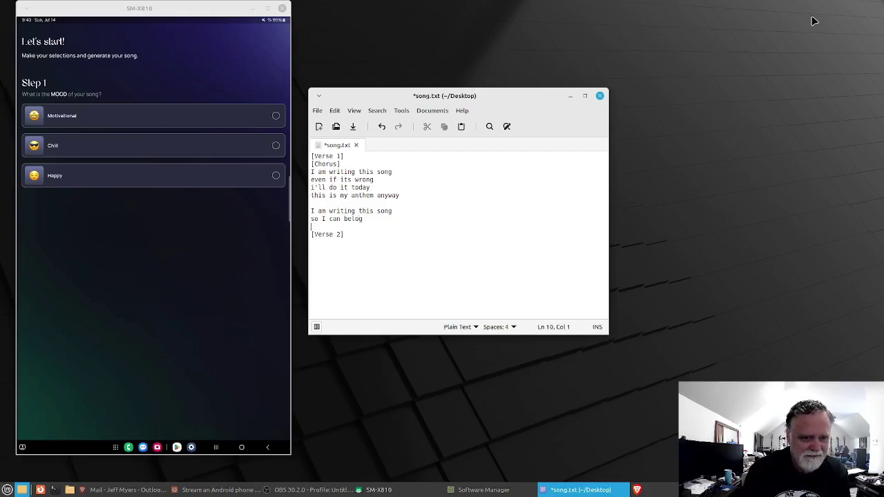
{"action": "key", "text": "Up"}
{"action": "key", "text": "Right"}
{"action": "key", "text": "Right"}
{"action": "key", "text": "Right"}
{"action": "key", "text": "Right"}
{"action": "type", "text": "n"}
{"action": "key", "text": "Down"}
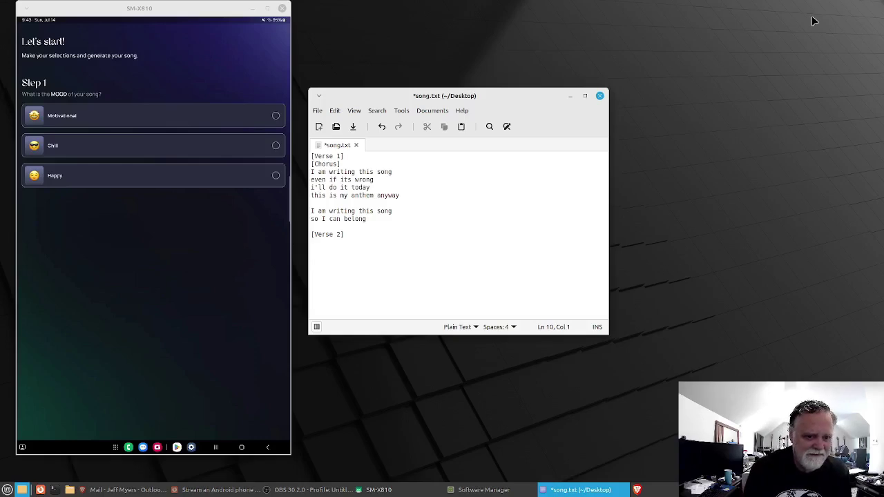
{"action": "type", "text": "if just in my mind"}
End the stanza with 'I am not left behind' and add a blank line under [Verse 1].
{"action": "key", "text": "Return"}
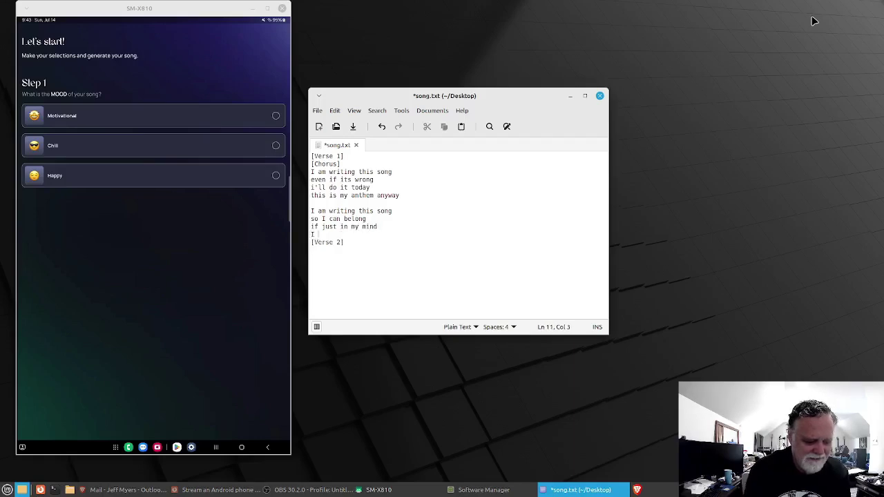
{"action": "type", "text": "am not left behind"}
{"action": "key", "text": "Return"}
{"action": "key", "text": "Up"}
{"action": "key", "text": "Up"}
{"action": "key", "text": "Up"}
{"action": "key", "text": "Up"}
{"action": "key", "text": "Up"}
{"action": "key", "text": "Up"}
{"action": "key", "text": "Up"}
{"action": "key", "text": "Up"}
{"action": "key", "text": "Up"}
{"action": "key", "text": "Return"}
{"action": "key", "text": "Up"}
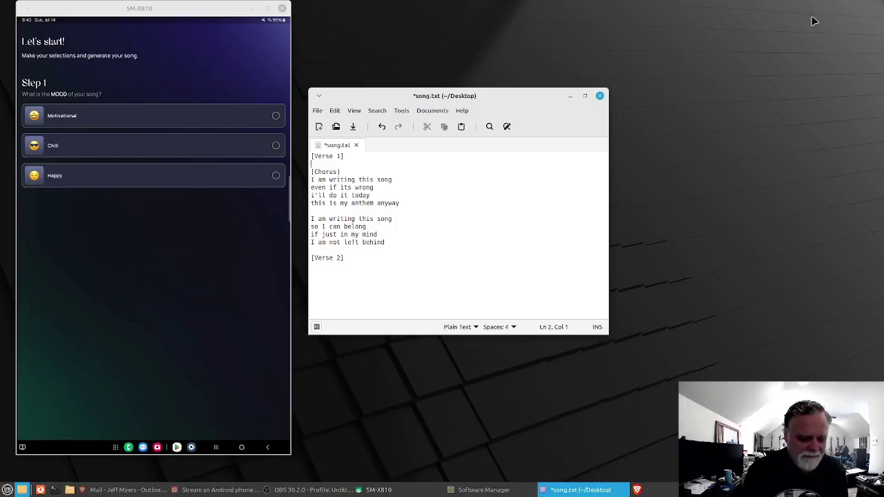
{"action": "type", "text": "I sit h"}
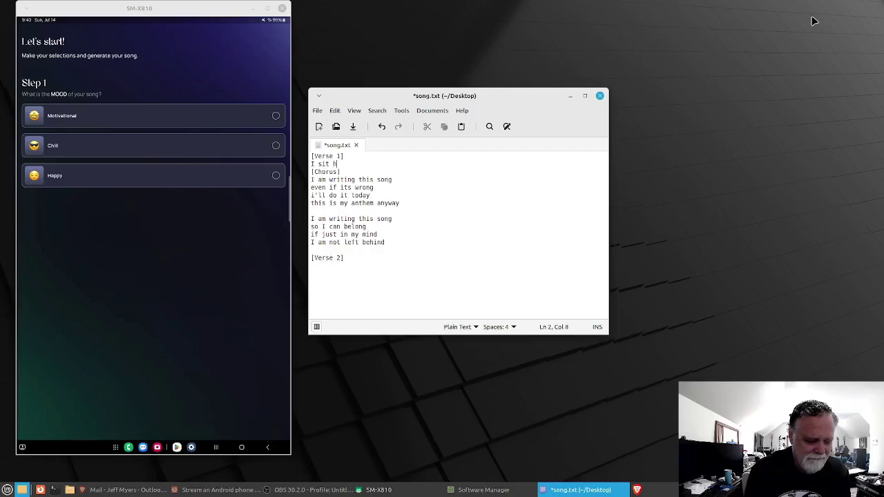
{"action": "type", "text": "ere al"}
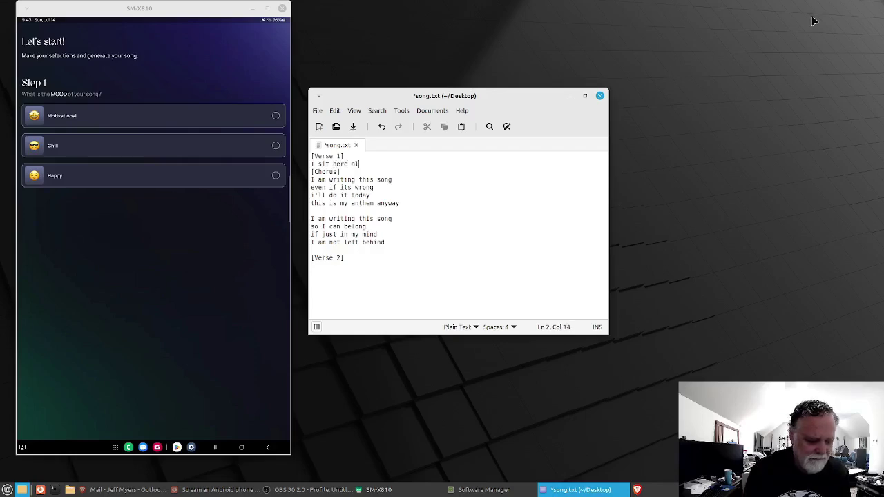
{"action": "type", "text": "ong"}
Type the first four-line stanza from 'I sit here alone', correcting 'along' to 'alone'.
{"action": "key", "text": "Return"}
{"action": "type", "text": "whishing for inspration"}
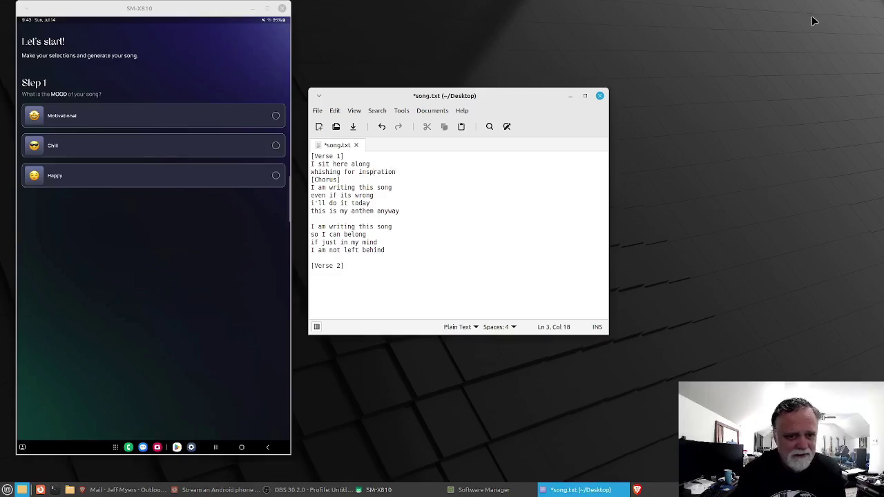
{"action": "type", "text": "i"}
{"action": "key", "text": "Return"}
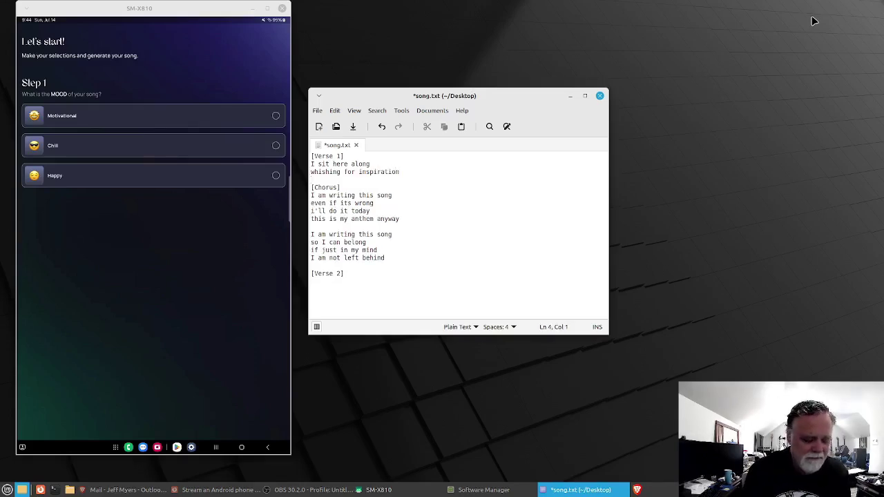
{"action": "type", "text": "searchign my soul"}
{"action": "key", "text": "Return"}
{"action": "key", "text": "Return"}
{"action": "key", "text": "Up"}
{"action": "key", "text": "Up"}
{"action": "key", "text": "Up"}
{"action": "key", "text": "End"}
{"action": "key", "text": "BackSpace"}
{"action": "type", "text": "e"}
{"action": "key", "text": "Down"}
{"action": "key", "text": "Down"}
{"action": "key", "text": "Down"}
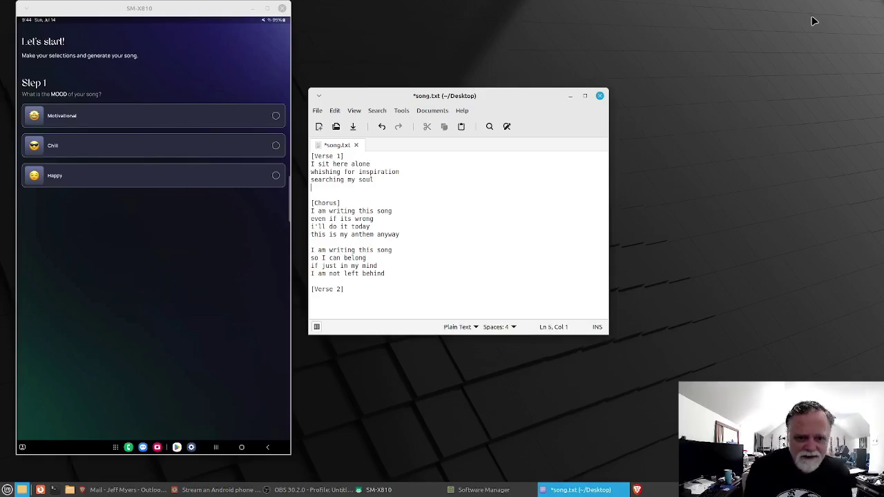
{"action": "key", "text": "Down"}
{"action": "key", "text": "Down"}
{"action": "key", "text": "Down"}
{"action": "key", "text": "End"}
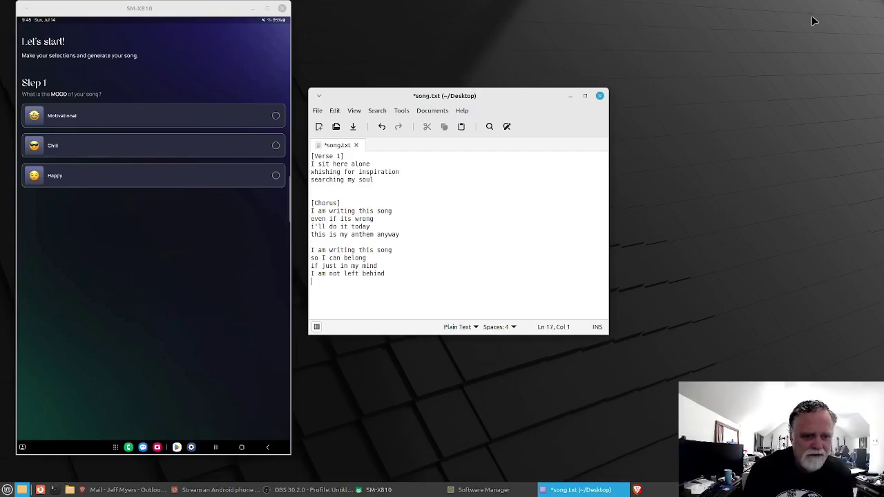
{"action": "key", "text": "Return"}
{"action": "type", "text": "my emotions on hold"}
Add a blank line and type the second stanza, ending 'but words fail be today'.
{"action": "key", "text": "Return"}
{"action": "key", "text": "Return"}
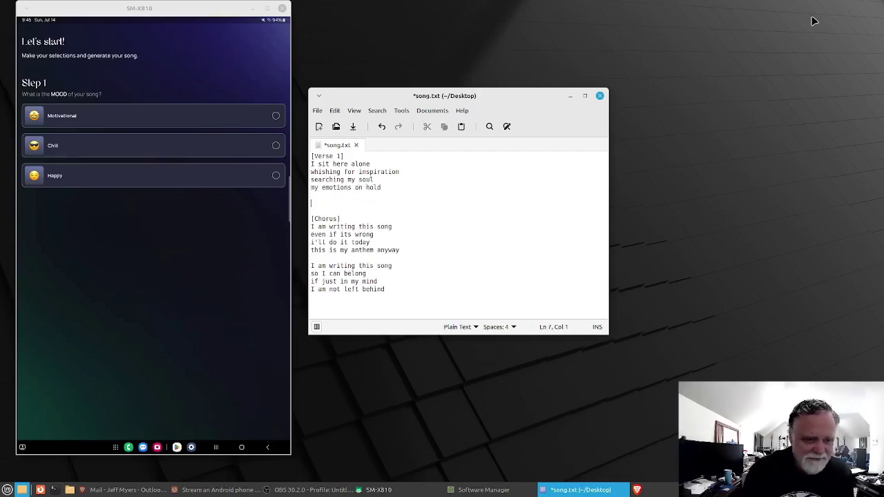
{"action": "type", "text": "I need to find a way"}
{"action": "key", "text": "Return"}
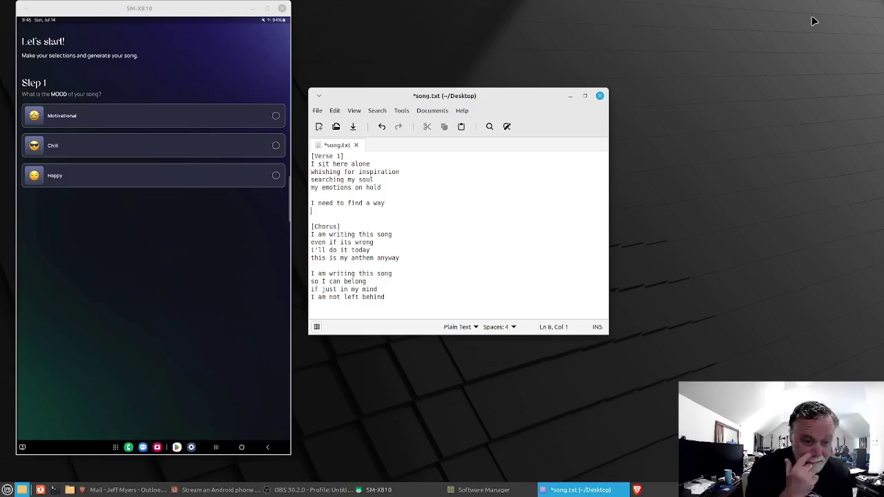
{"action": "type", "text": "even if it takes all day"}
{"action": "key", "text": "Return"}
{"action": "type", "text": "I have so much to say"}
{"action": "key", "text": "Return"}
{"action": "type", "text": "but wor"}
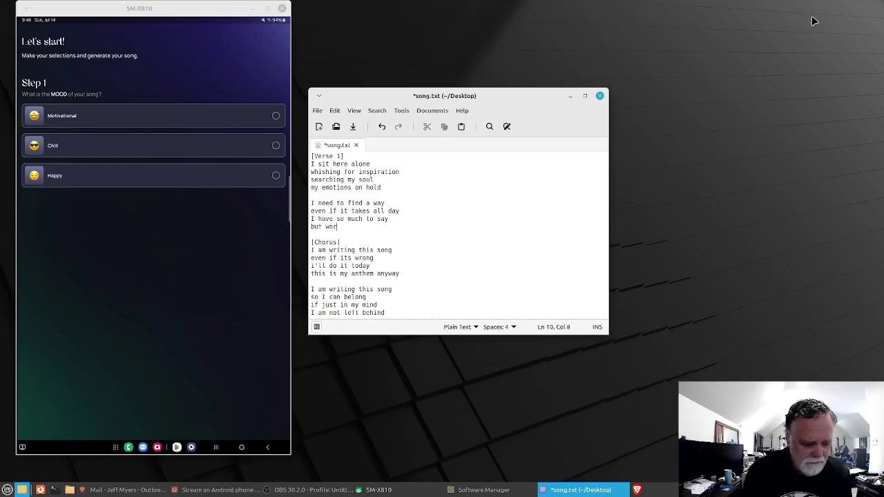
{"action": "type", "text": "ds fail be today"}
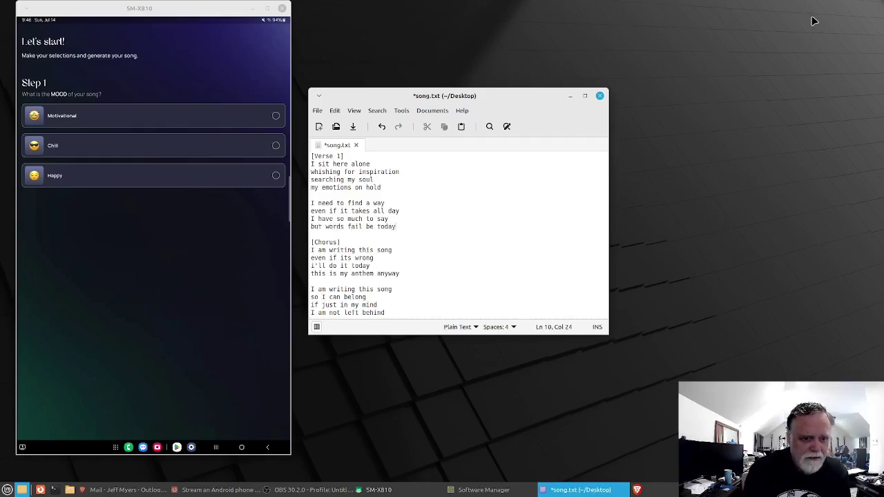
Pick Motivational mood, Pop genre and 'my future self', then create the song.
{"action": "left_click", "coordinate": [225, 126]}
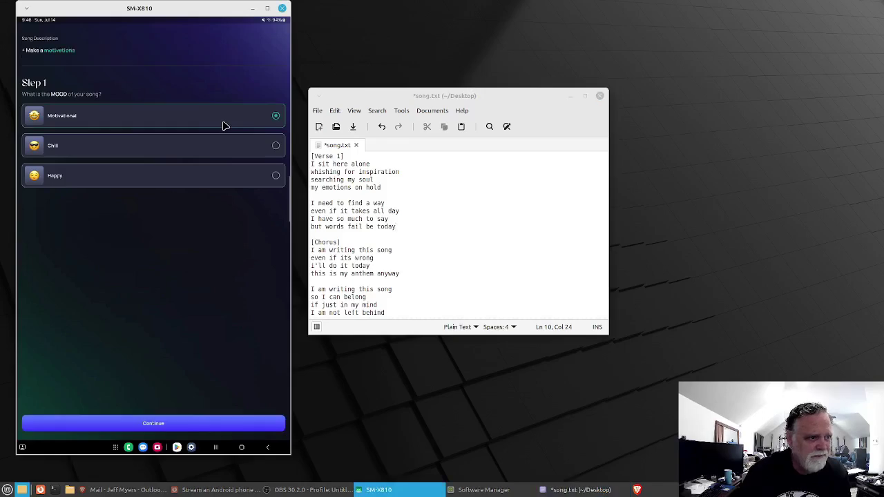
{"action": "left_click", "coordinate": [161, 424]}
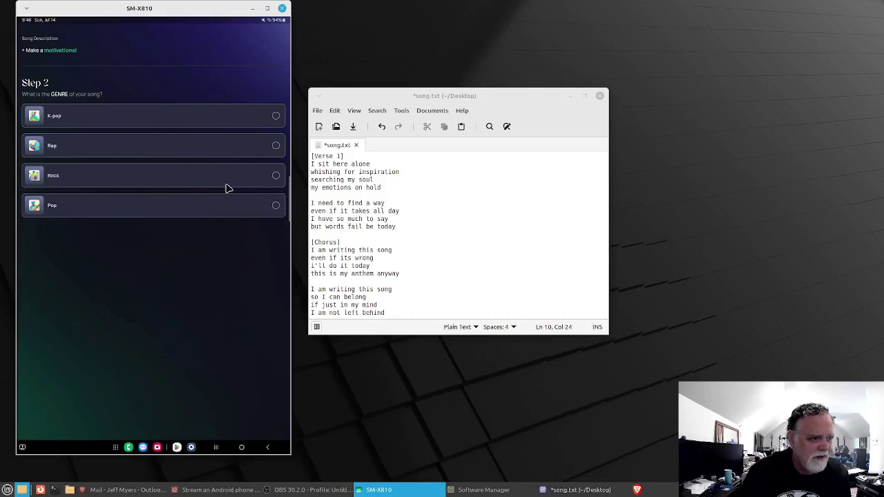
{"action": "left_click", "coordinate": [236, 211]}
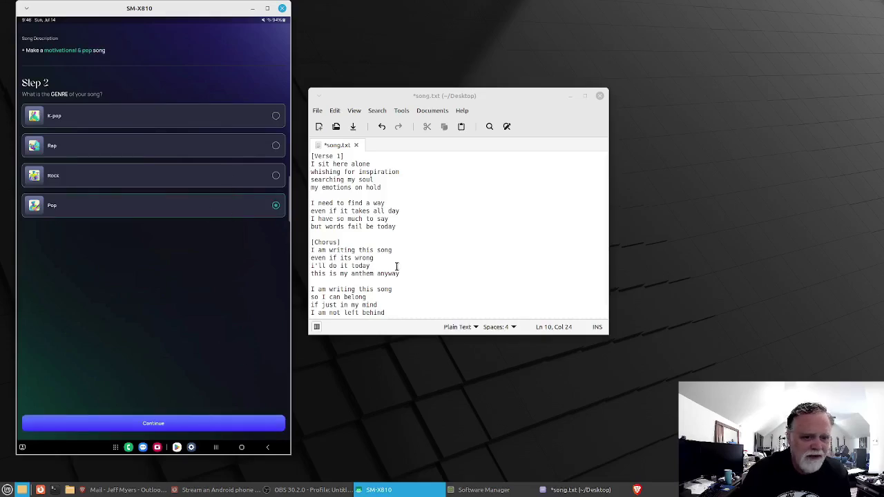
{"action": "left_click", "coordinate": [170, 423]}
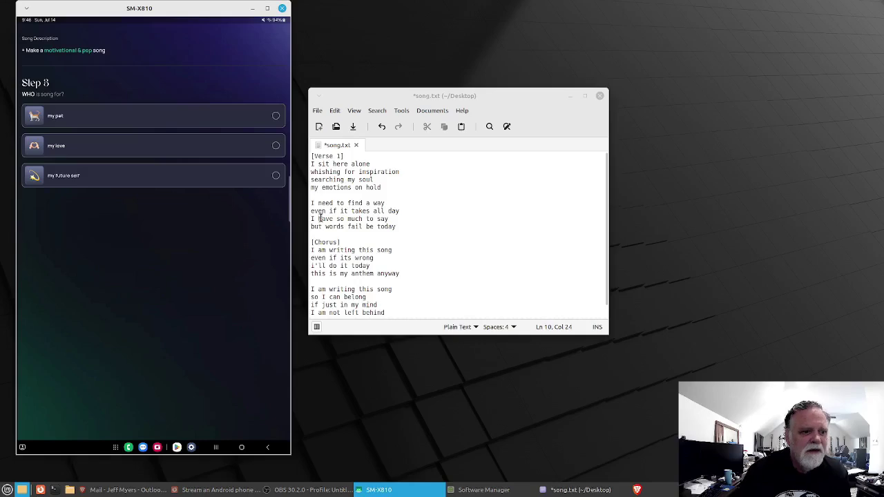
{"action": "left_click", "coordinate": [194, 187]}
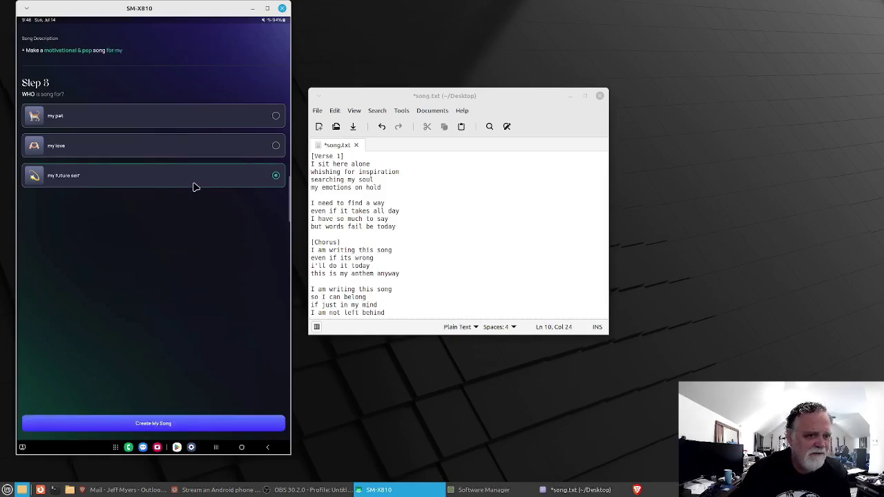
{"action": "left_click", "coordinate": [180, 425]}
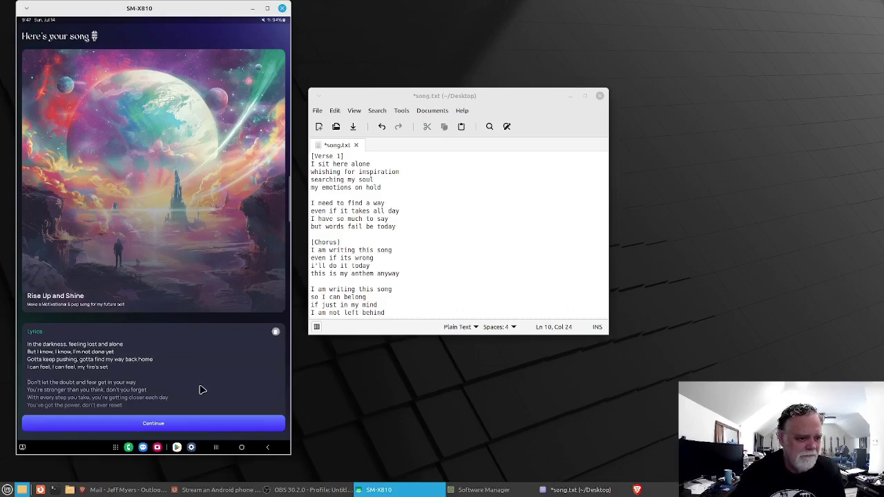
Move past the generated 'Rise Up and Shine' lyrics to the subscription plans.
{"action": "left_click", "coordinate": [160, 424]}
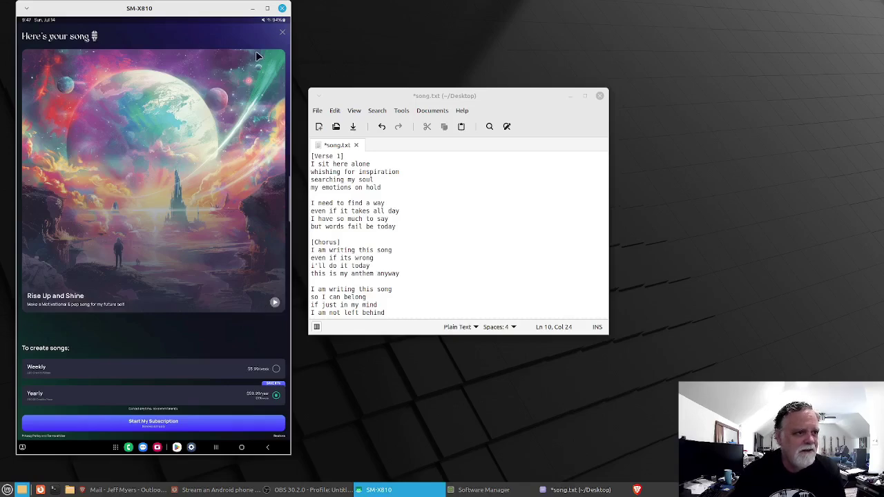
Close the preview overlay, switch Donna to lyrics entry, and copy all of song.txt.
{"action": "left_click", "coordinate": [284, 36]}
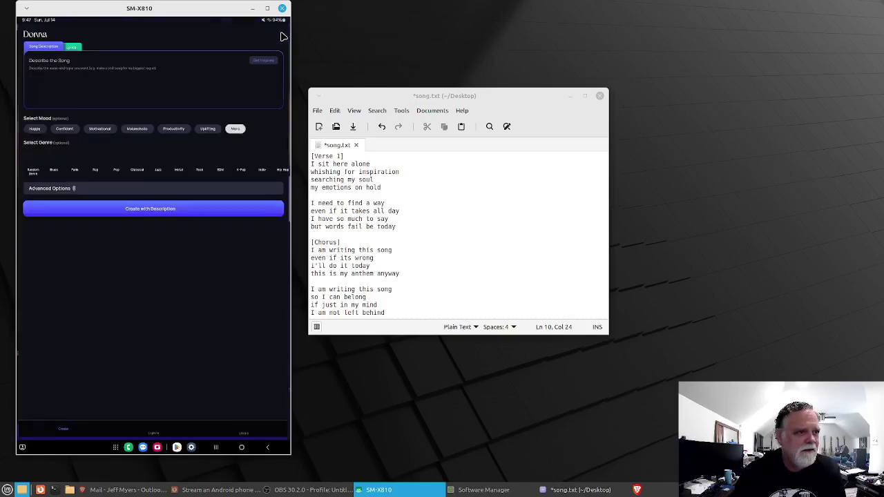
{"action": "left_click", "coordinate": [73, 46]}
{"action": "left_click", "coordinate": [478, 270]}
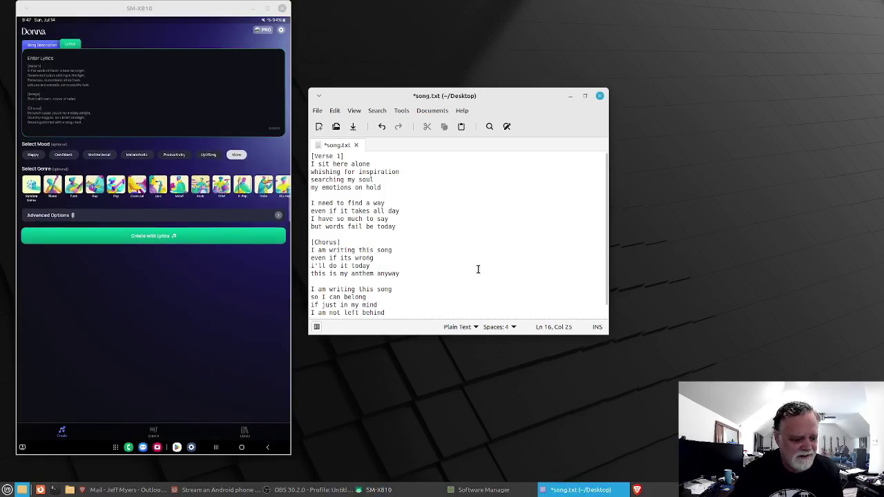
{"action": "key", "text": "ctrl+a"}
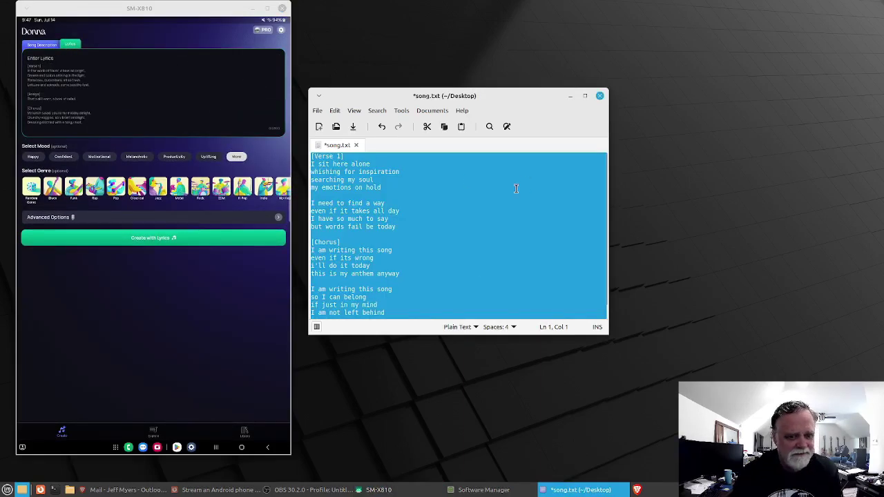
{"action": "right_click", "coordinate": [459, 209]}
{"action": "left_click", "coordinate": [484, 259]}
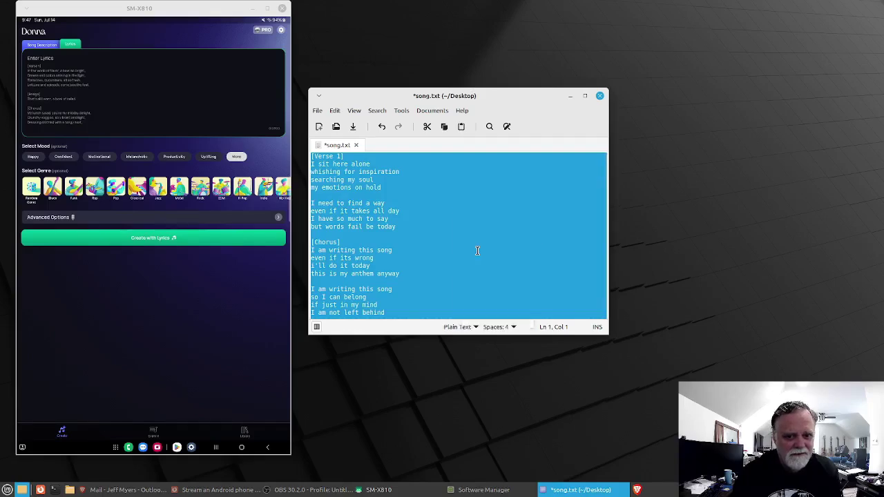
{"action": "left_click", "coordinate": [194, 92]}
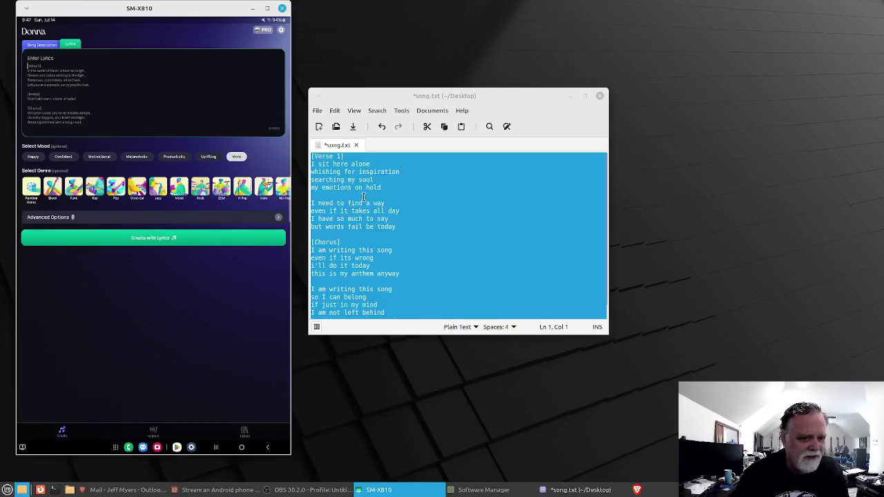
Clear the sample text in Donna's Enter Lyrics field and paste in the song.txt lyrics.
{"action": "right_click", "coordinate": [335, 194]}
{"action": "left_click", "coordinate": [361, 240]}
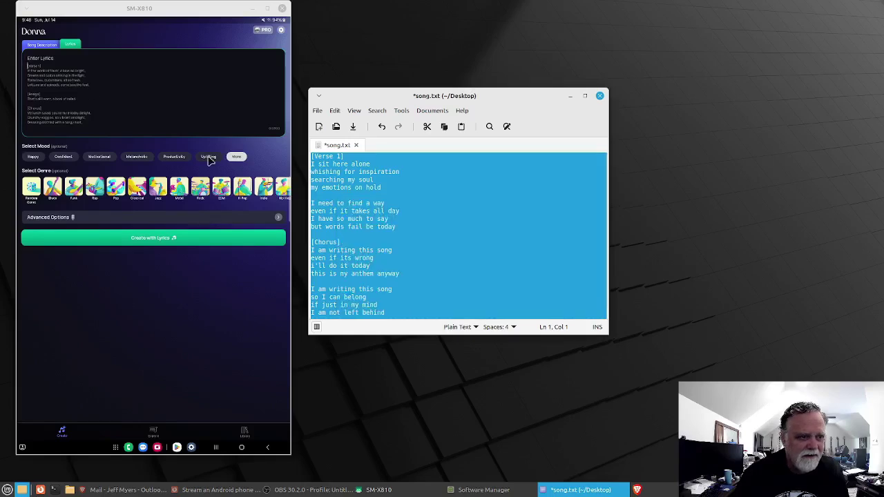
{"action": "left_click", "coordinate": [93, 95]}
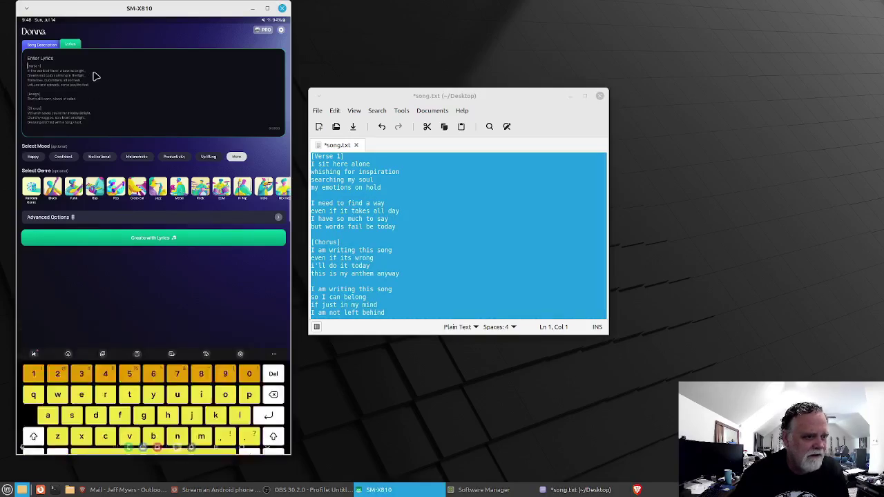
{"action": "key", "text": "ctrl+a"}
{"action": "key", "text": "BackSpace"}
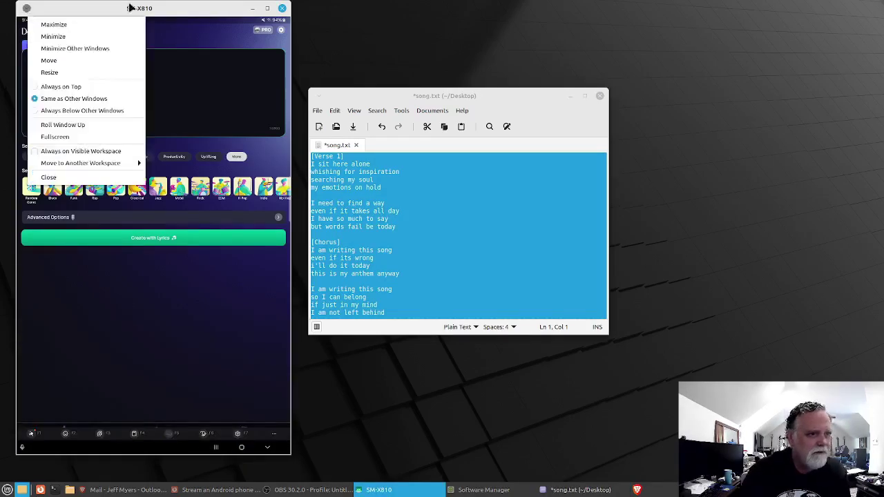
{"action": "key", "text": "ctrl+v"}
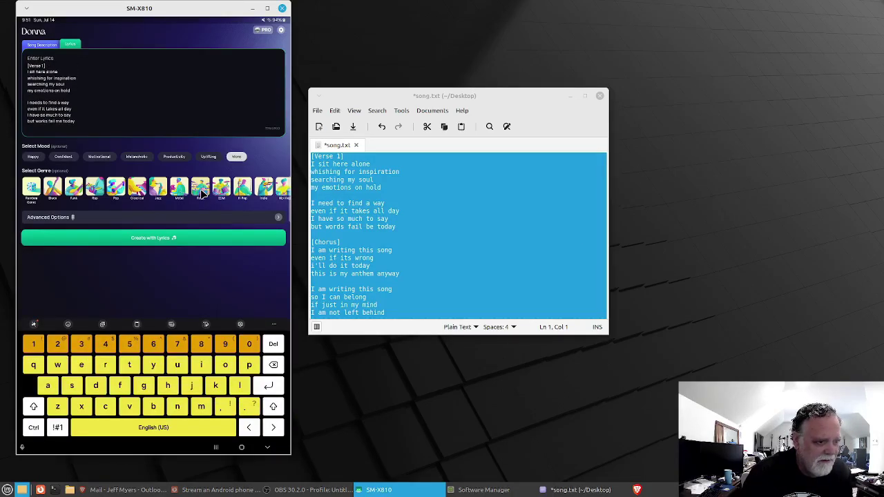
Pick a genre, set Male vocals in Advanced Options, then swipe through the genre row.
{"action": "left_click", "coordinate": [201, 188]}
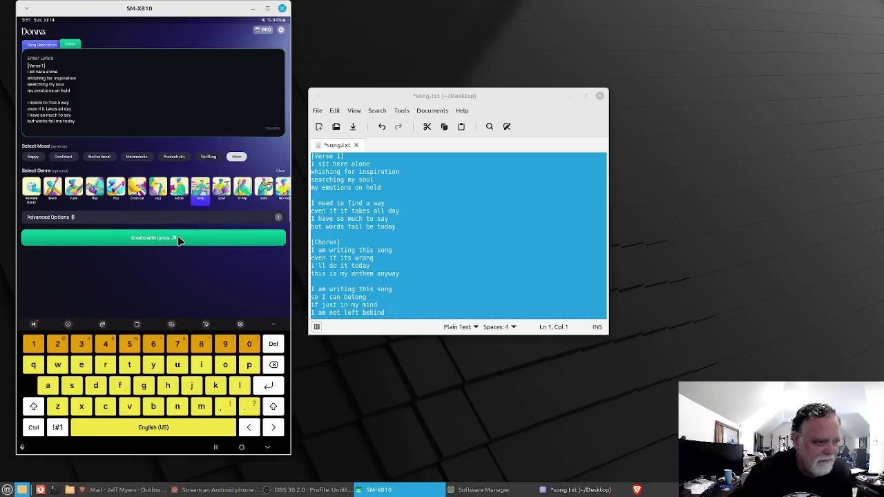
{"action": "left_click", "coordinate": [279, 220]}
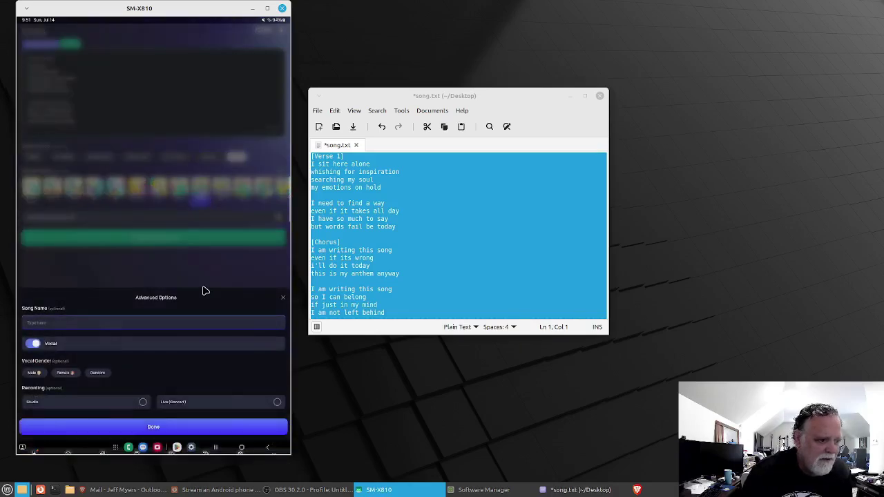
{"action": "left_click", "coordinate": [35, 373]}
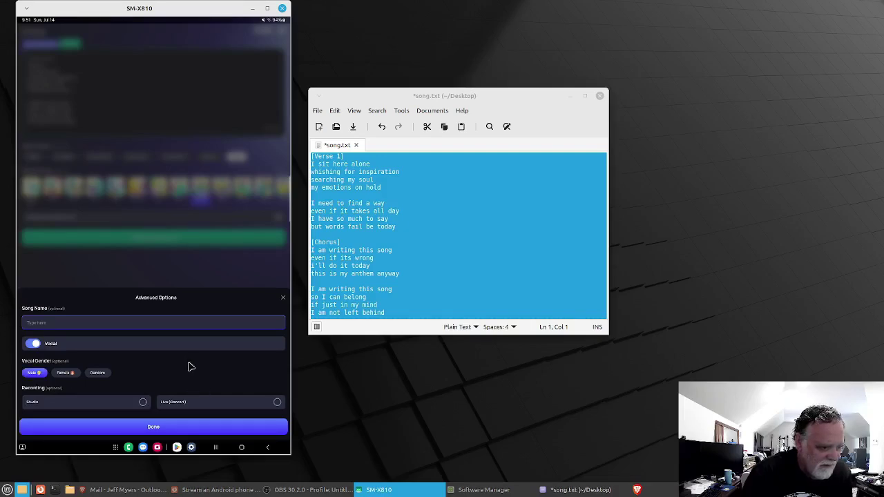
{"action": "left_click", "coordinate": [171, 324]}
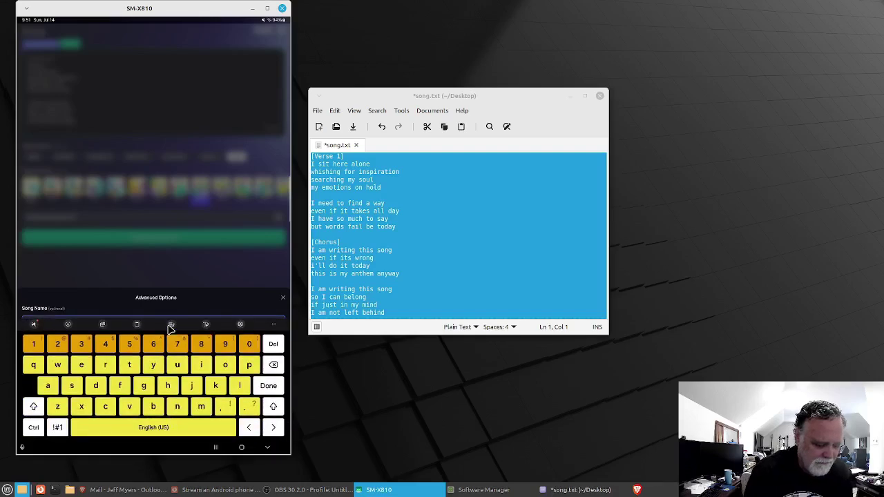
{"action": "left_click", "coordinate": [271, 202]}
{"action": "left_click_drag", "start_coordinate": [273, 190], "coordinate": [138, 183]}
{"action": "left_click_drag", "start_coordinate": [273, 188], "coordinate": [138, 187]}
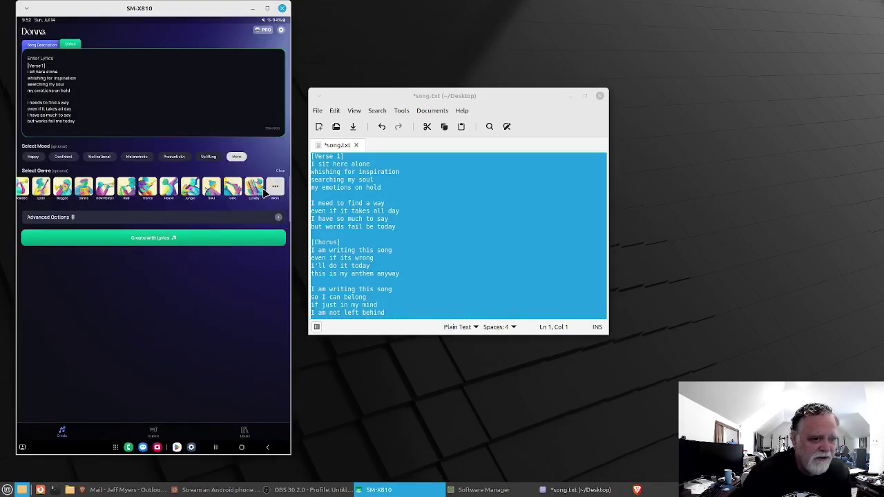
Close the full genre list, then briefly reopen and close Advanced Options.
{"action": "left_click", "coordinate": [275, 189]}
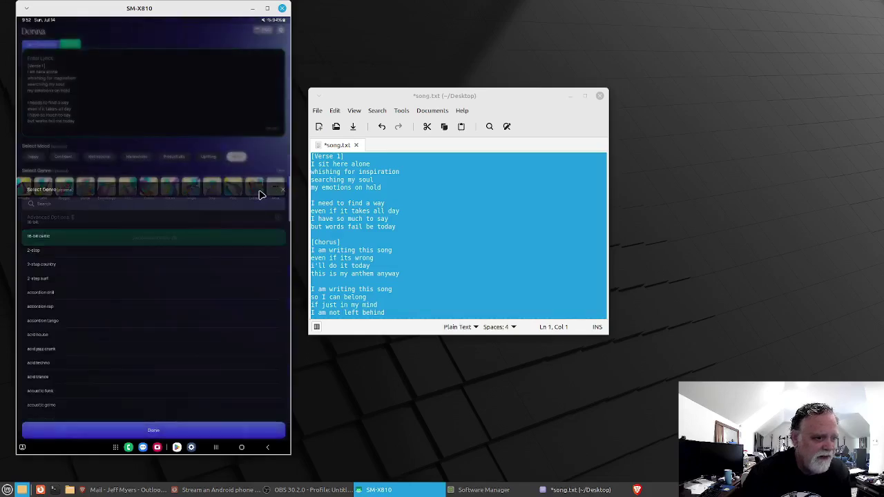
{"action": "scroll", "coordinate": [221, 342], "scroll_direction": "down", "scroll_amount": 5}
{"action": "scroll", "coordinate": [235, 338], "scroll_direction": "down", "scroll_amount": 5}
{"action": "scroll", "coordinate": [246, 337], "scroll_direction": "down", "scroll_amount": 5}
{"action": "scroll", "coordinate": [251, 336], "scroll_direction": "down", "scroll_amount": 5}
{"action": "scroll", "coordinate": [251, 325], "scroll_direction": "down", "scroll_amount": 5}
{"action": "scroll", "coordinate": [249, 317], "scroll_direction": "down", "scroll_amount": 5}
{"action": "scroll", "coordinate": [246, 311], "scroll_direction": "down", "scroll_amount": 3}
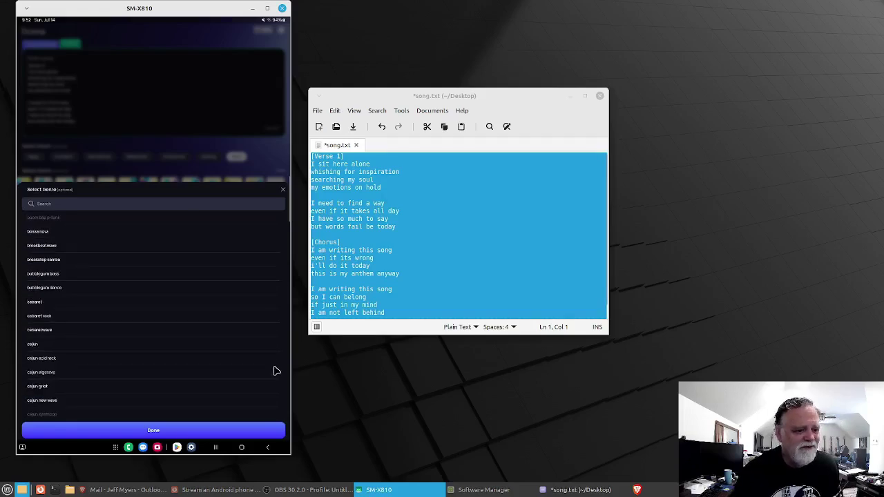
{"action": "left_click", "coordinate": [171, 430]}
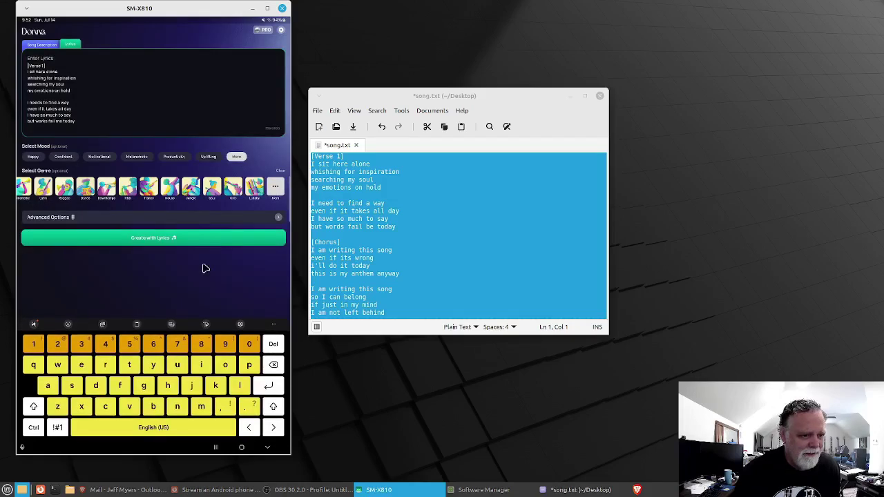
{"action": "left_click", "coordinate": [193, 221]}
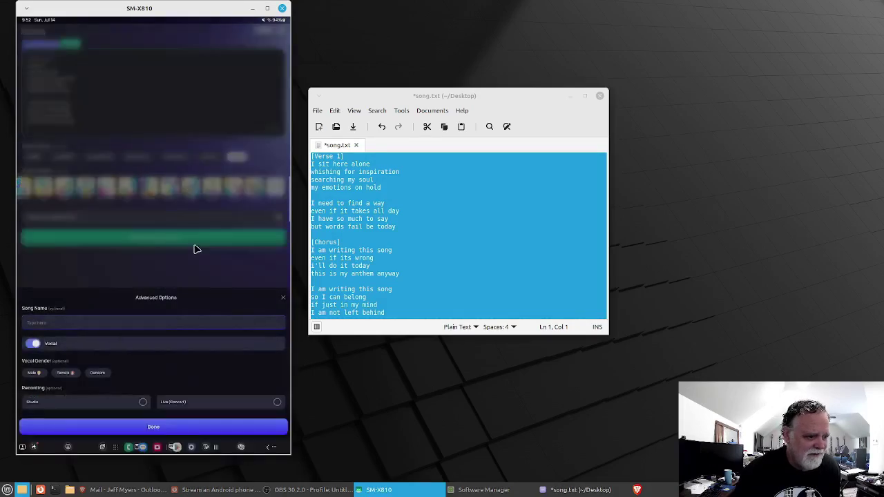
{"action": "left_click", "coordinate": [170, 325]}
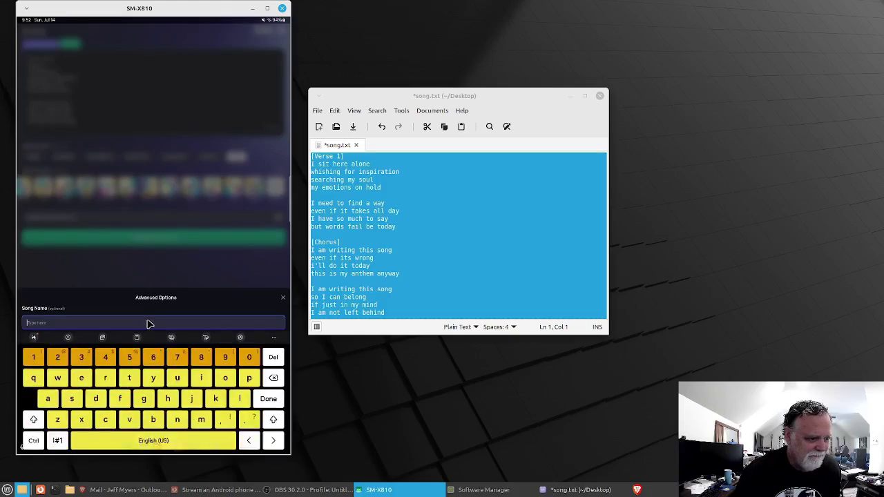
{"action": "left_click", "coordinate": [285, 301]}
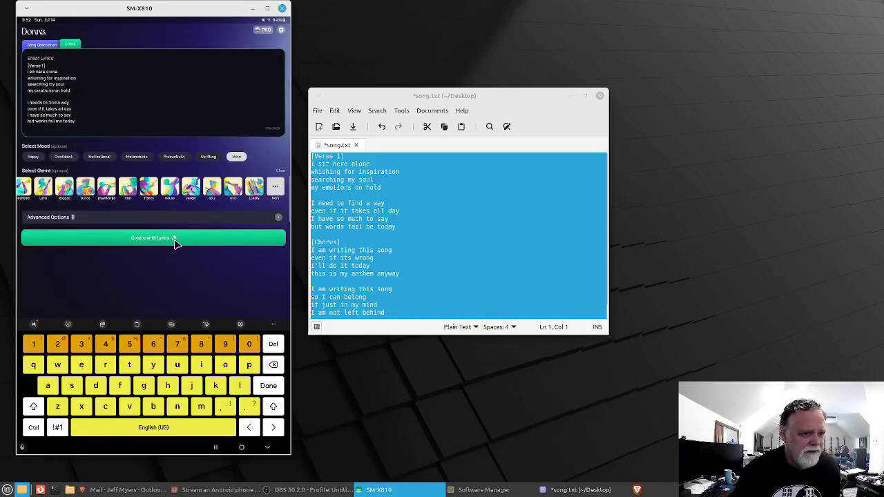
Generate 'My Anthem' from the pasted lyrics with Create with Lyrics.
{"action": "left_click", "coordinate": [176, 239]}
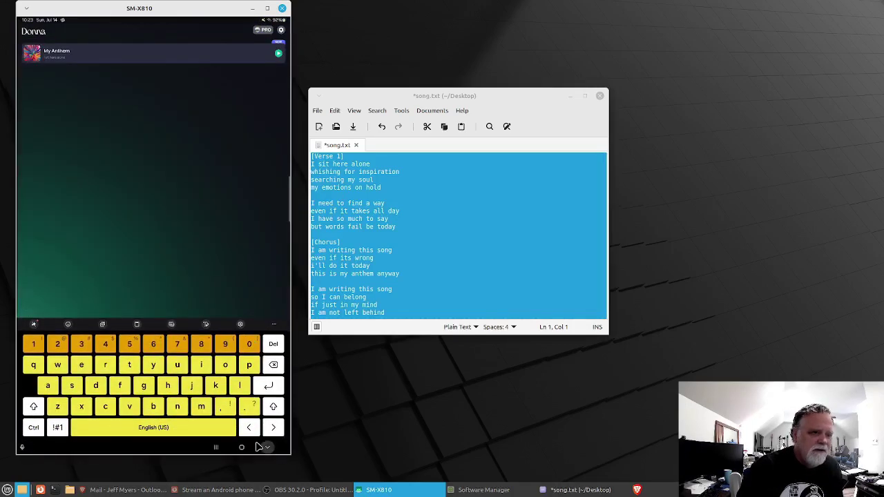
Play My Anthem, then restore the minimized OBS window from the taskbar.
{"action": "left_click", "coordinate": [278, 54]}
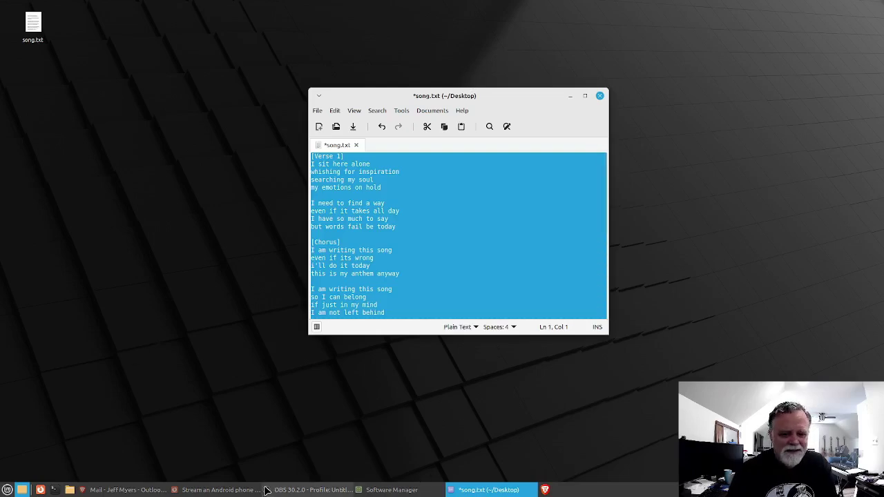
{"action": "right_click", "coordinate": [314, 491]}
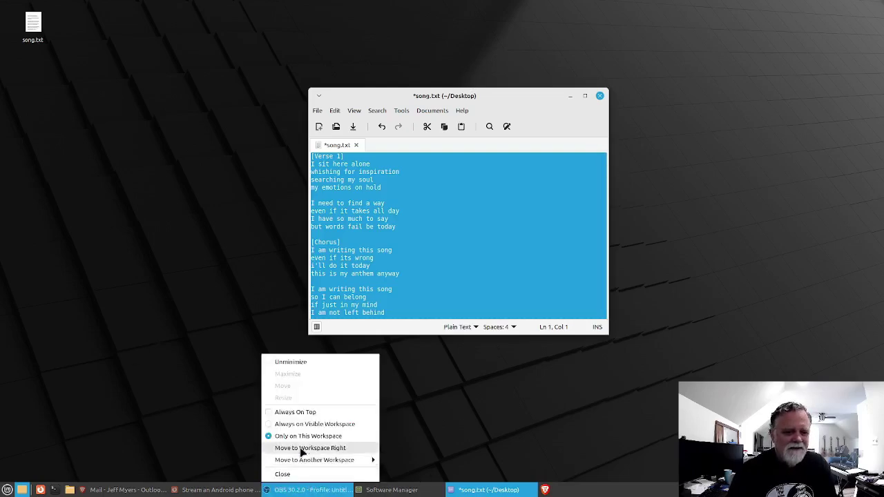
{"action": "left_click", "coordinate": [320, 491]}
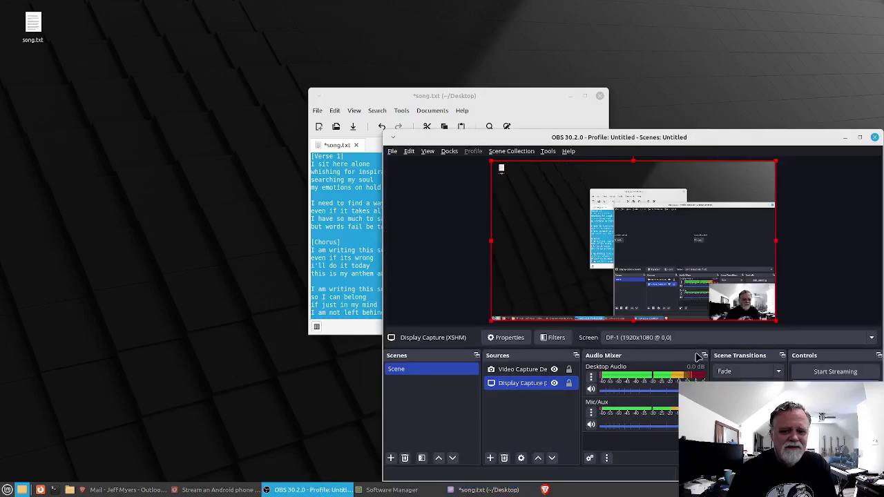